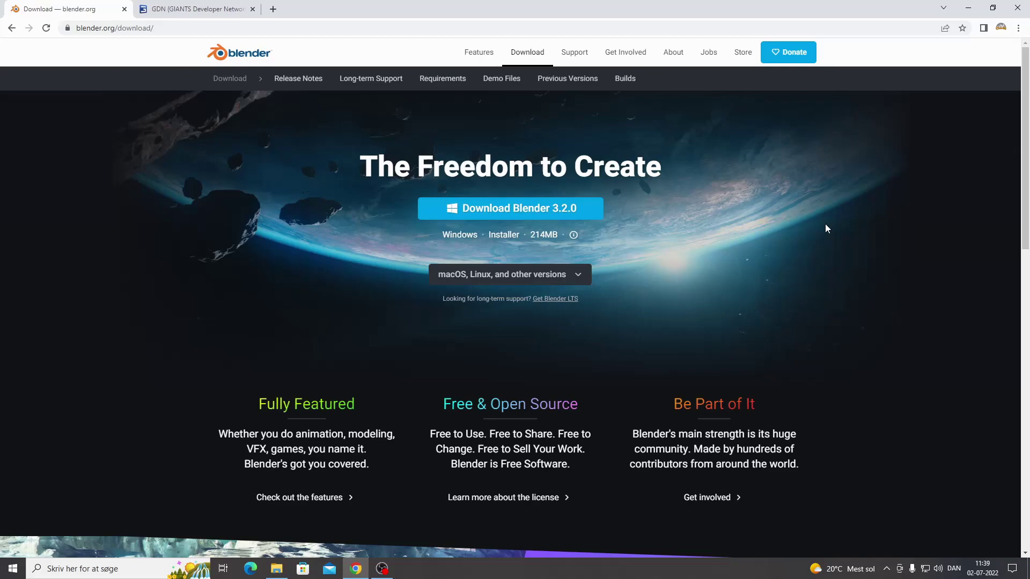
- From blender.org's download page footer, open Previous Versions and the full release archive index
scroll(825, 224, down, 3)
scroll(825, 224, up, 3)
scroll(811, 212, down, 4)
scroll(809, 214, down, 7)
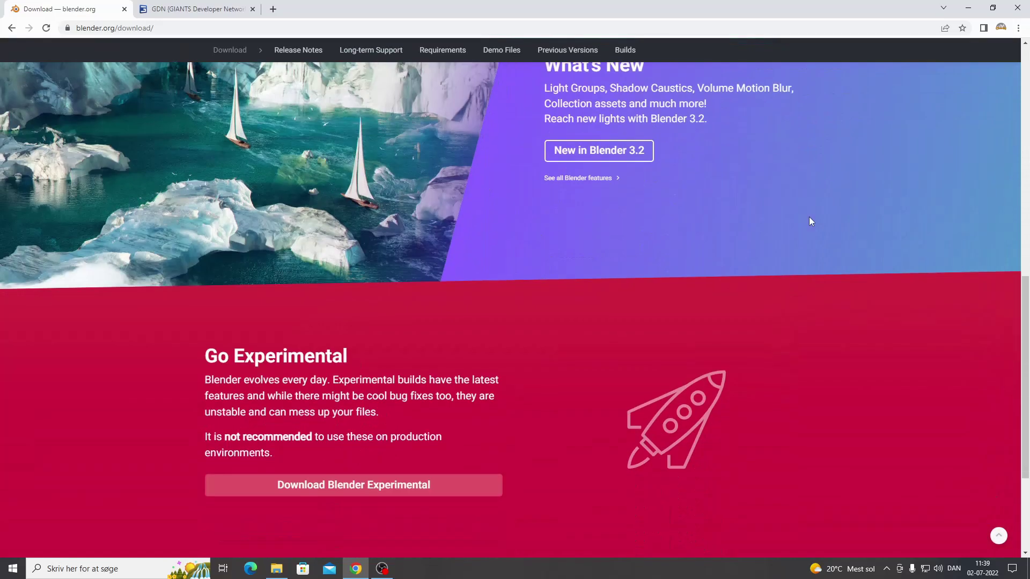
scroll(811, 236, down, 4)
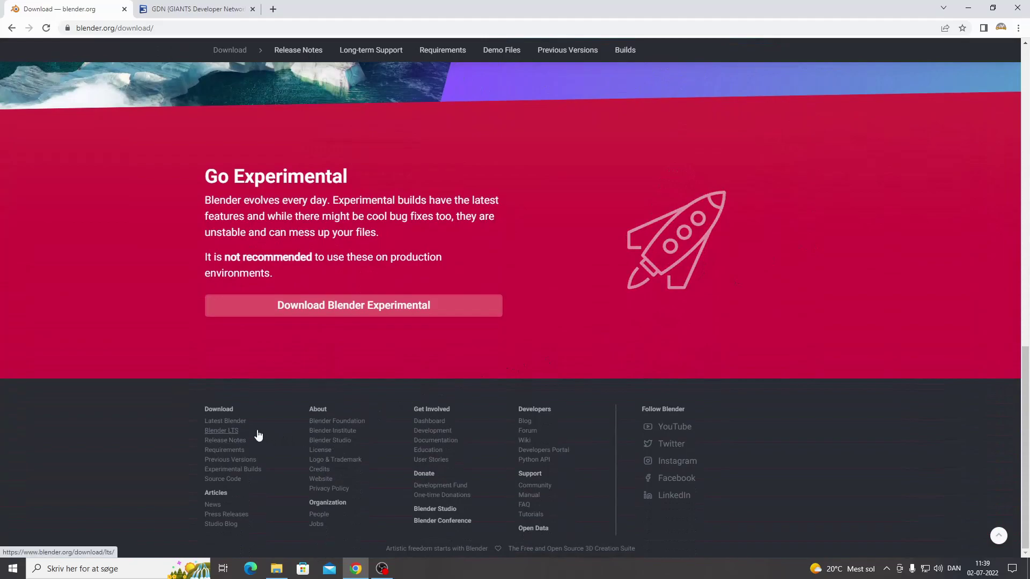
click(250, 466)
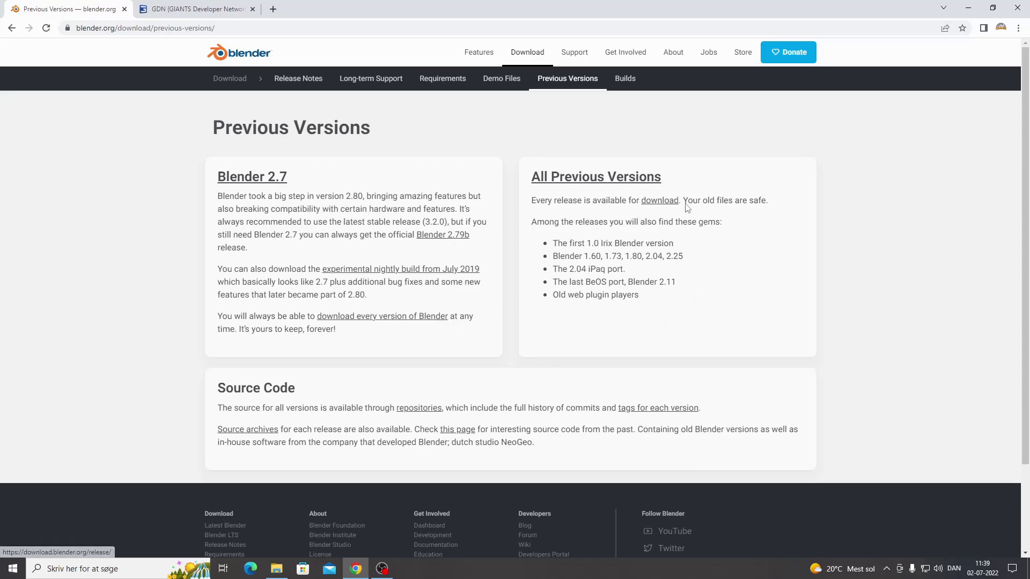
click(619, 191)
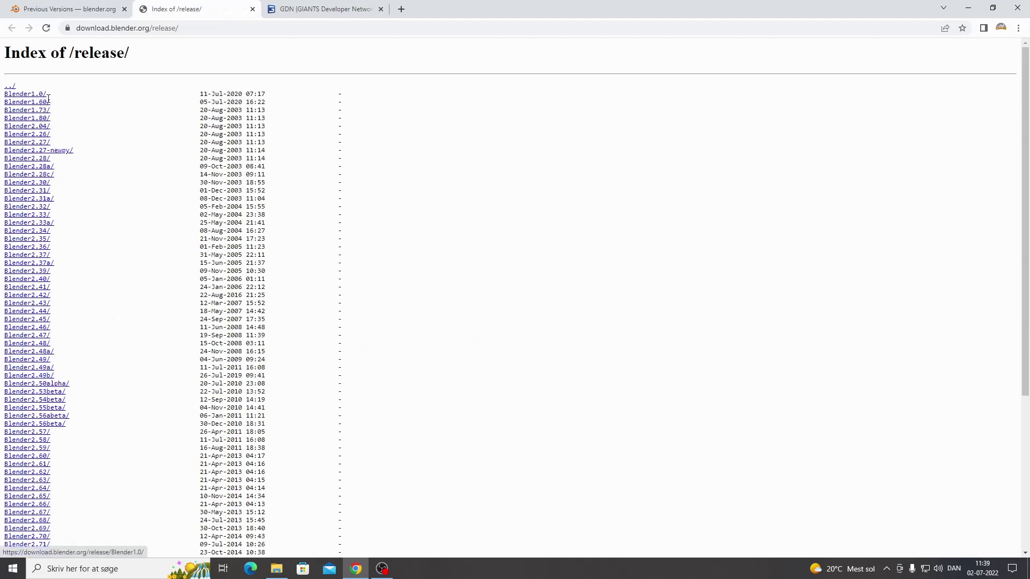
- Open the Blender 2.93 release folder and start downloading the 2.93.9 Windows .msi installer
scroll(79, 278, down, 4)
scroll(79, 290, down, 1)
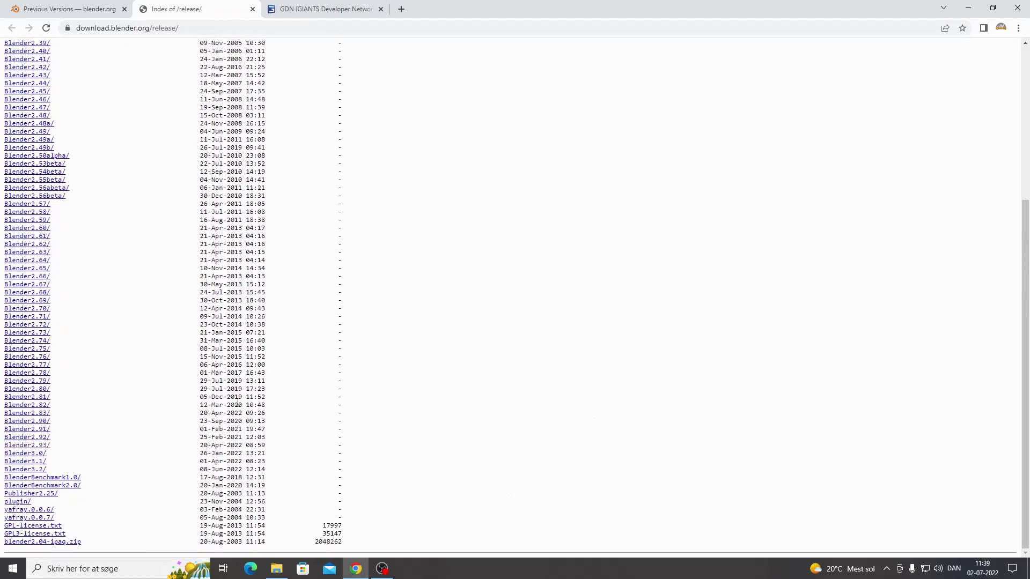
click(47, 451)
scroll(736, 340, down, 2)
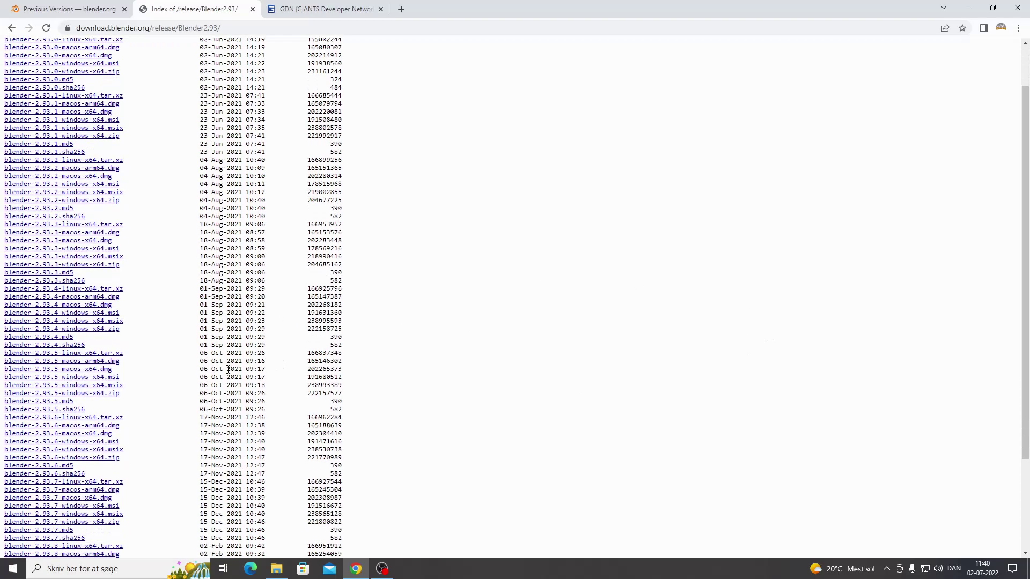
scroll(225, 383, down, 3)
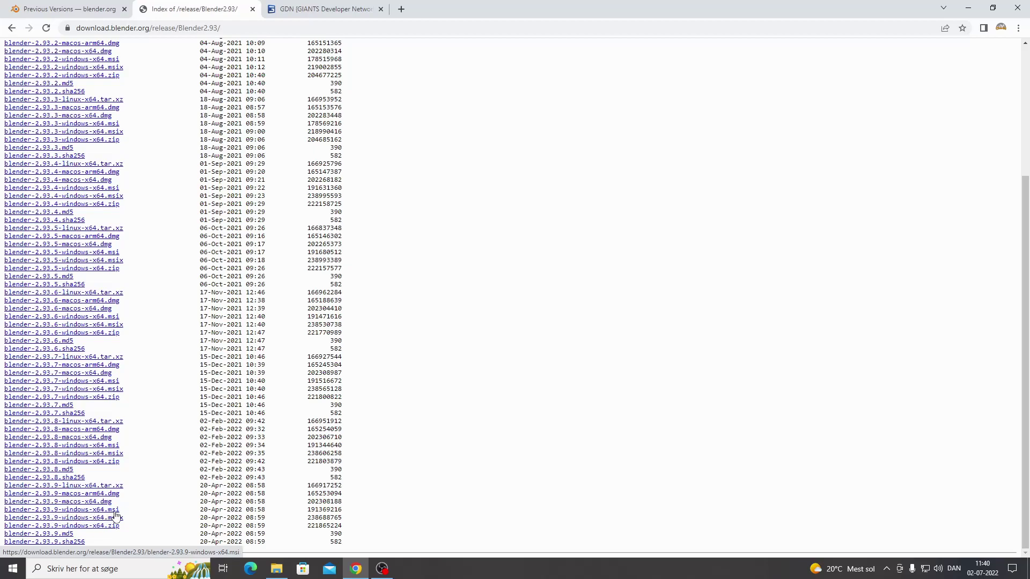
click(115, 511)
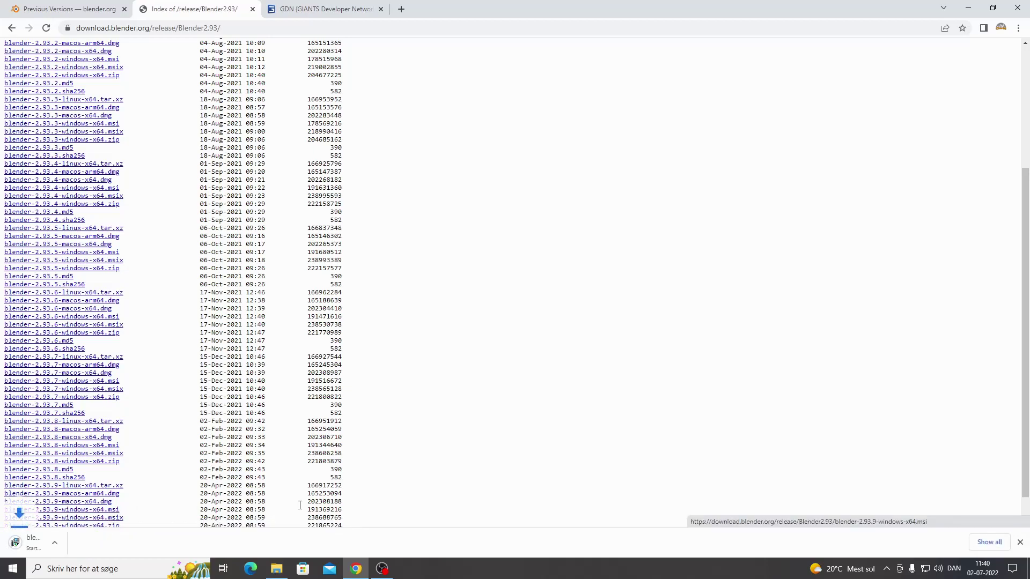
- Cancel the Blender 2.93.9 installer download and return to the Previous Versions tab
scroll(190, 429, down, 2)
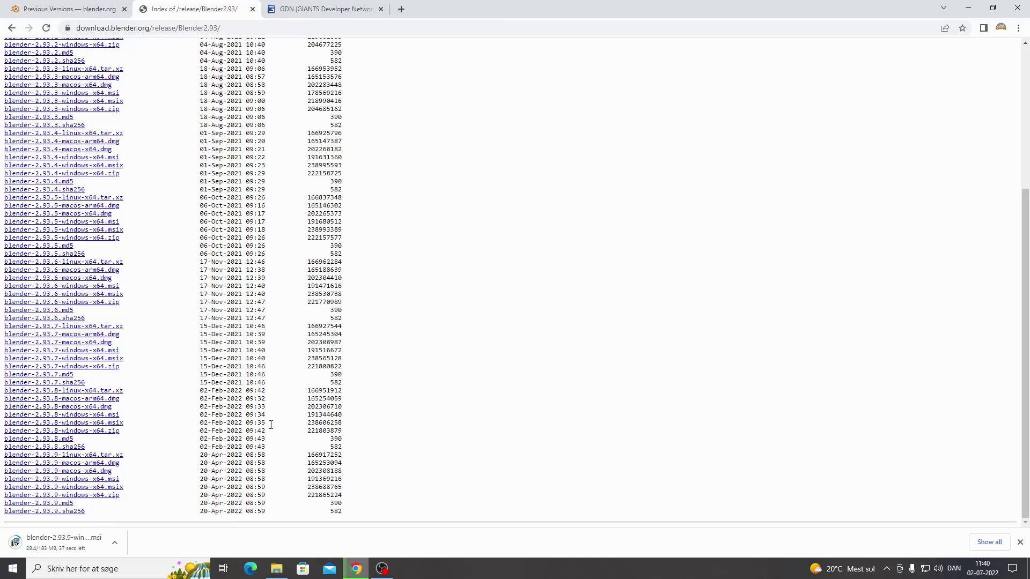
right_click(110, 538)
click(134, 525)
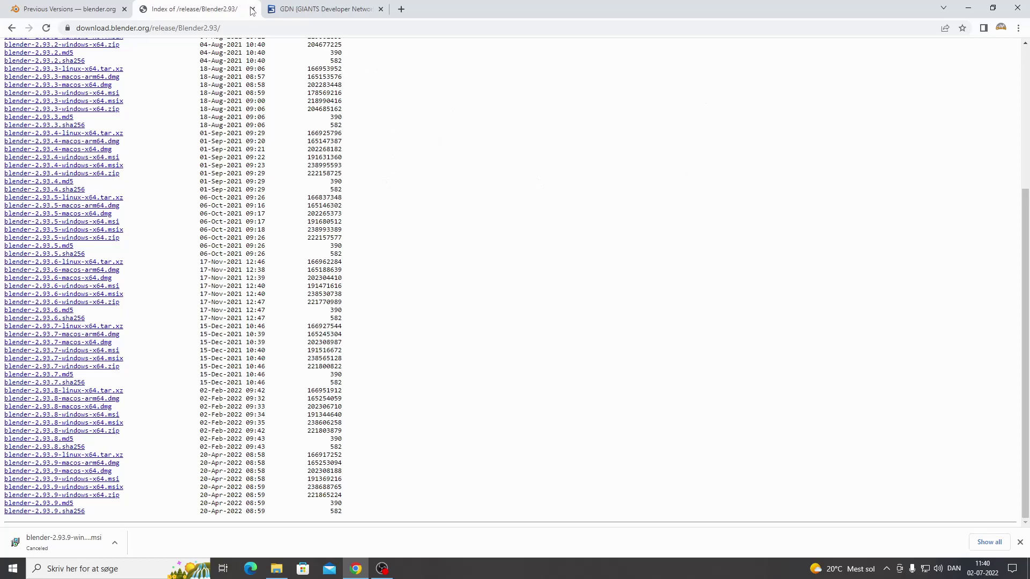
click(105, 11)
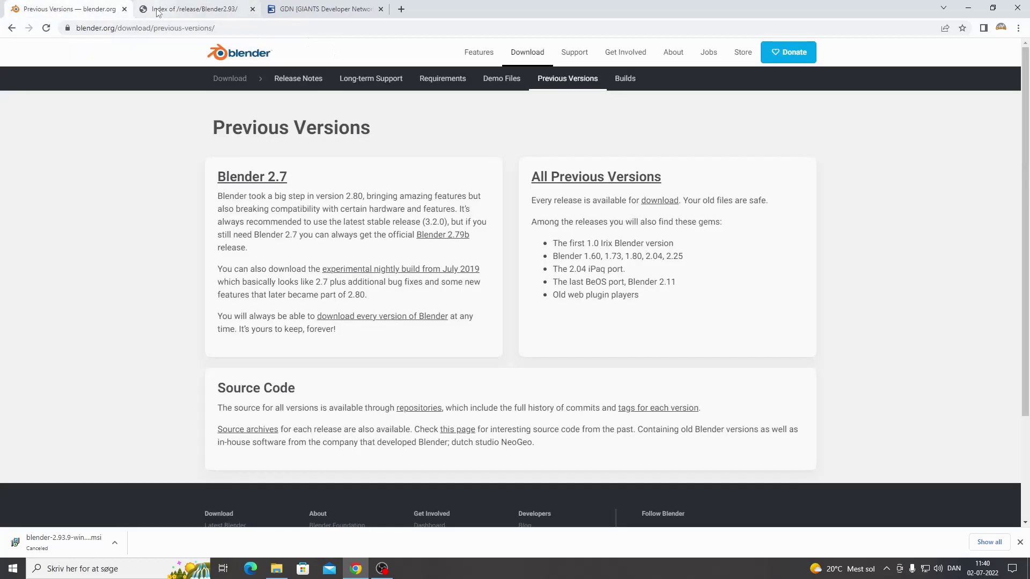
- Download Blender Exporter Plugins v9.0.1 from the GDN Downloads page, then close Chrome
click(176, 12)
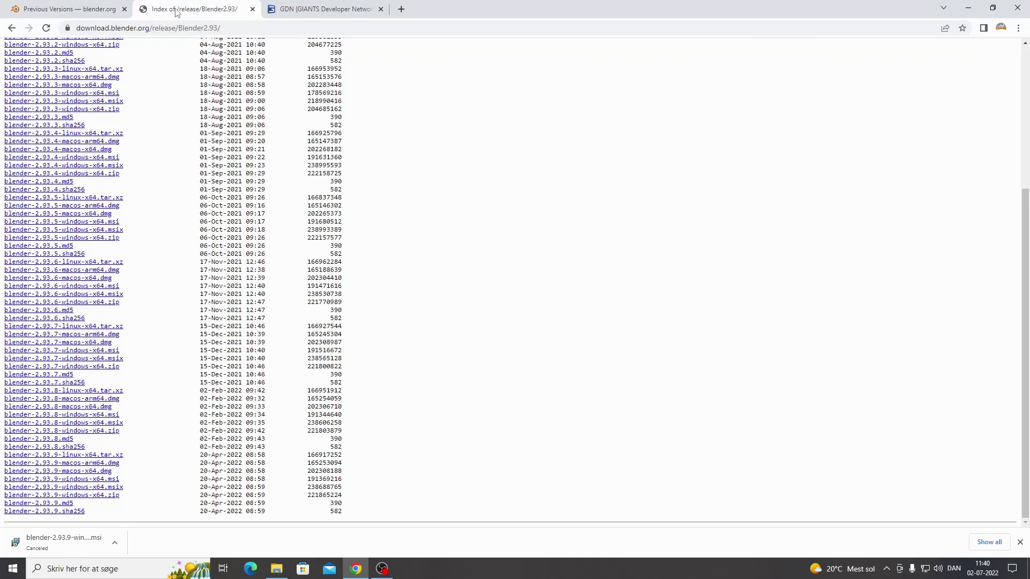
click(303, 11)
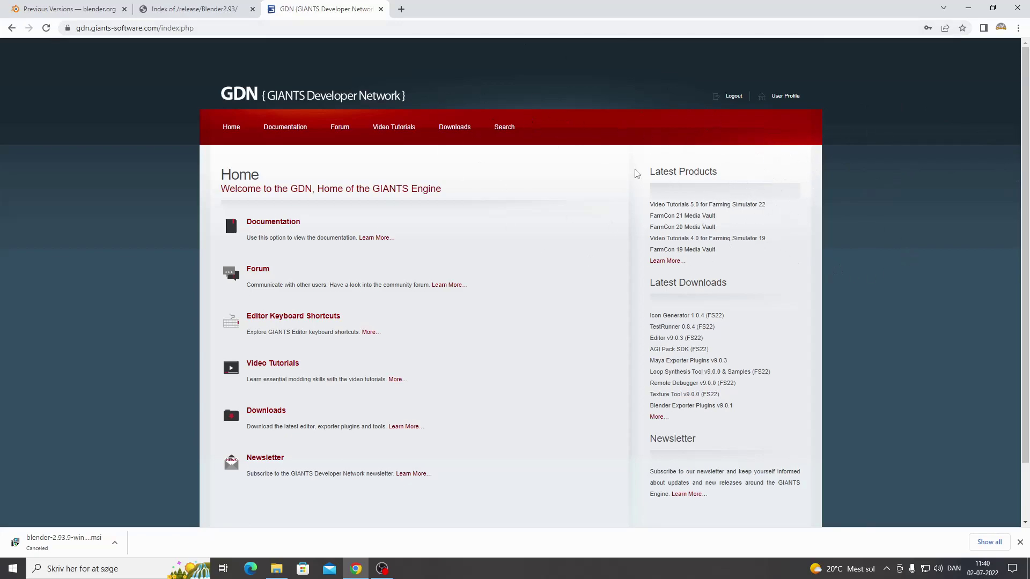
click(457, 129)
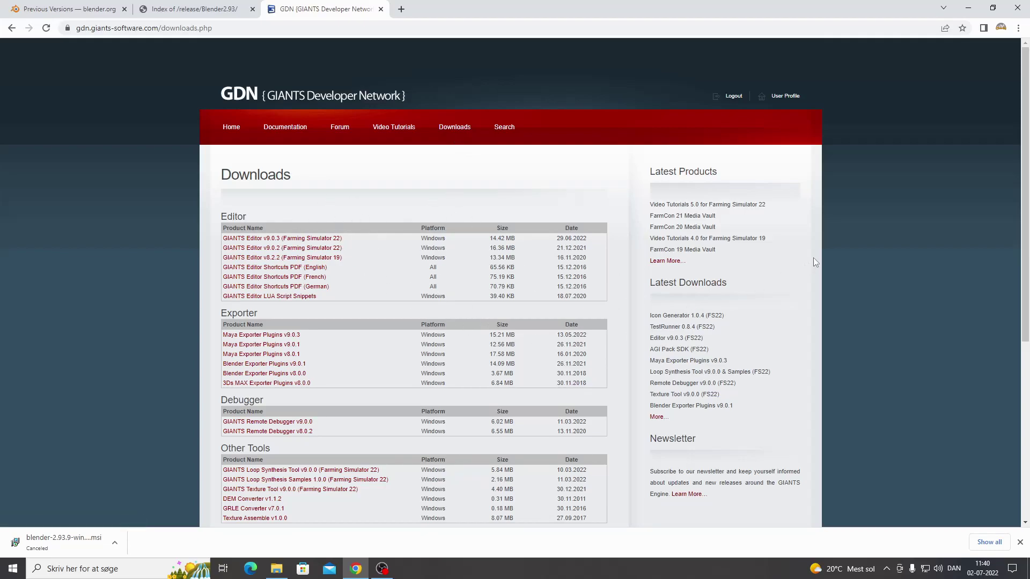
click(324, 239)
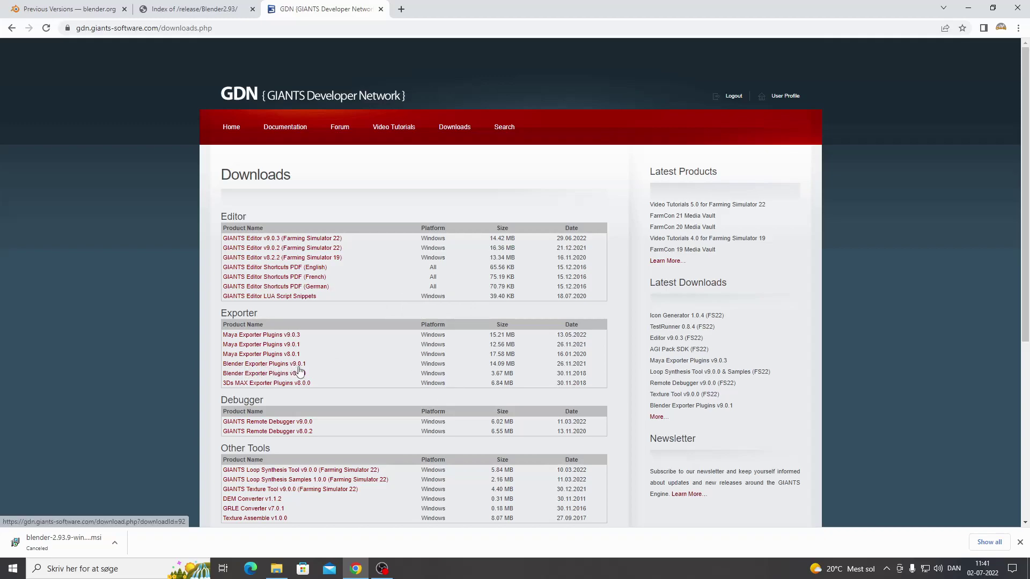
click(300, 366)
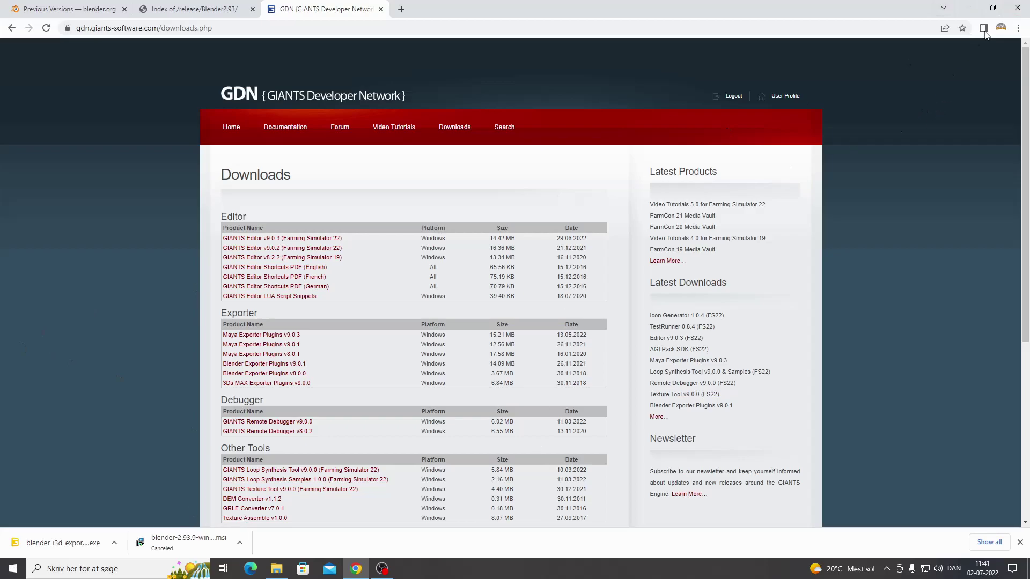
click(1018, 8)
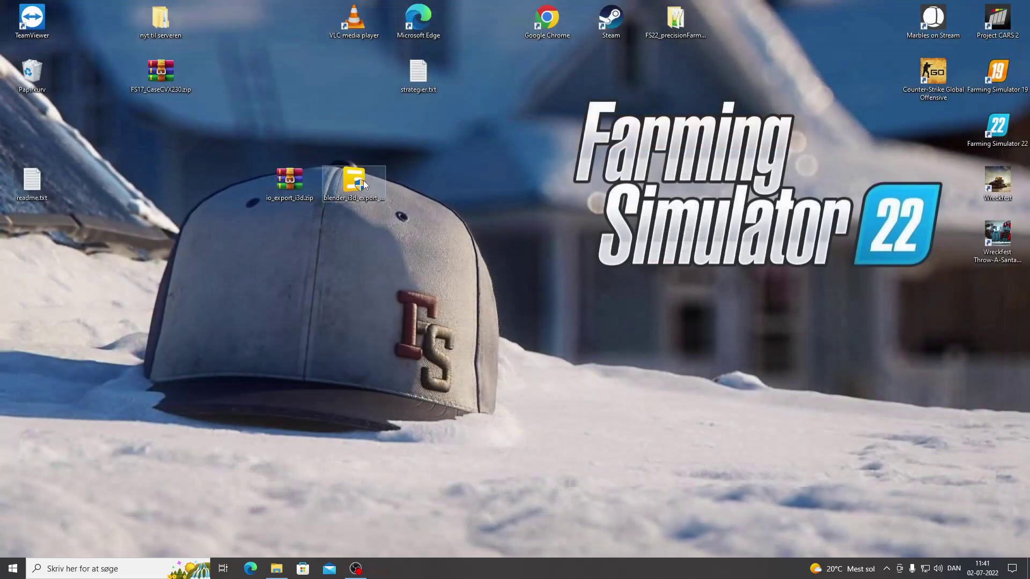
- Run the blender_i3d_export installer to install GIANTS Exporter Plugins 9.0.1 for Blender 2.93
drag(354, 180, 419, 182)
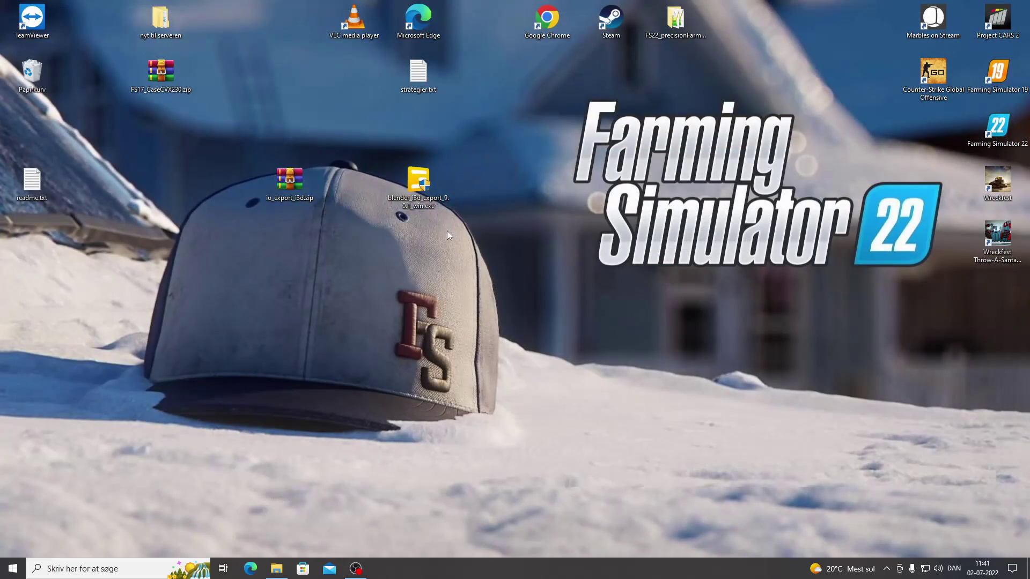
double_click(427, 192)
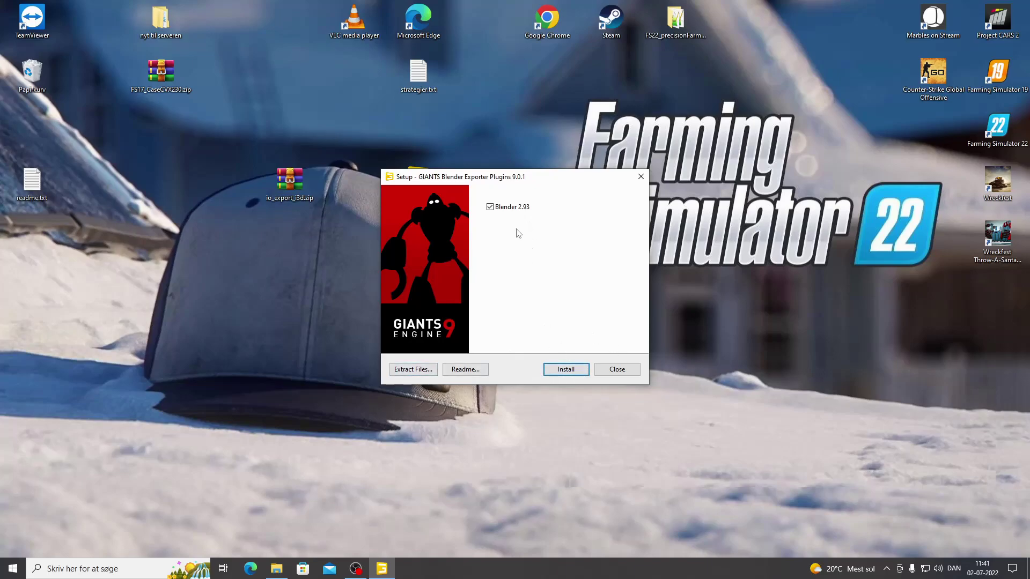
click(575, 371)
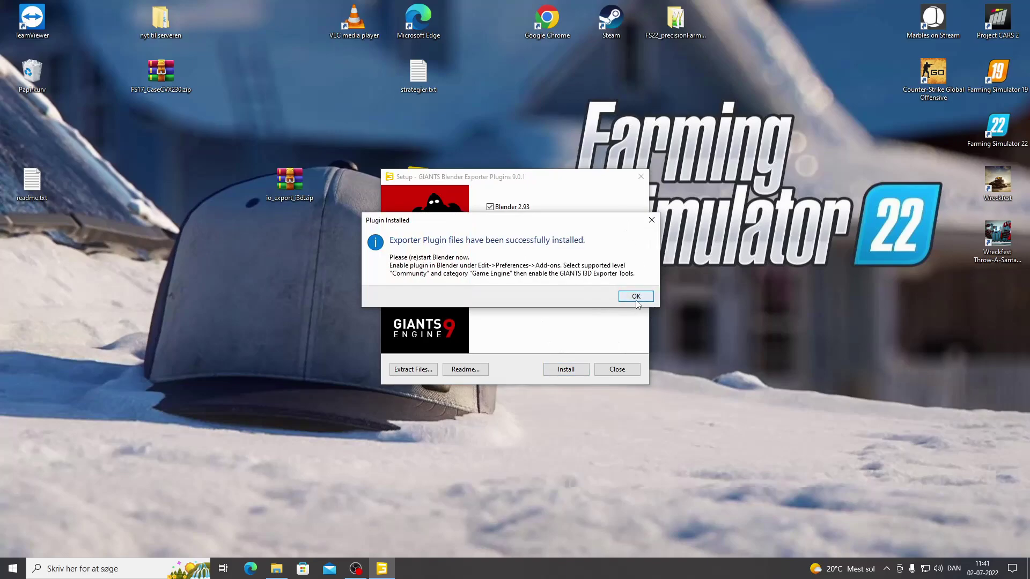
click(635, 296)
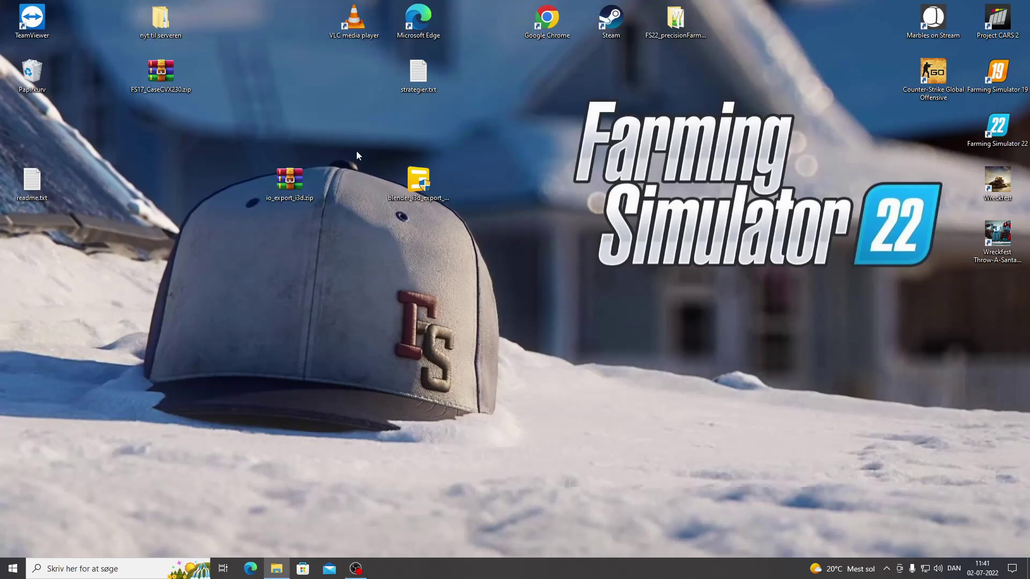
key(alt+Tab)
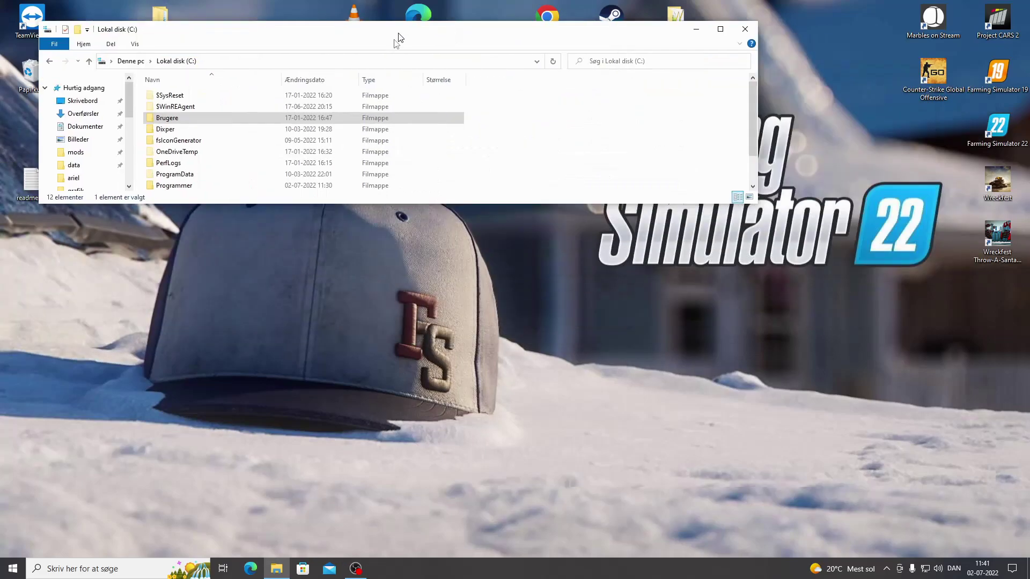
- Maximise Explorer, open the user's personal folder, and turn on Hidden items
click(724, 10)
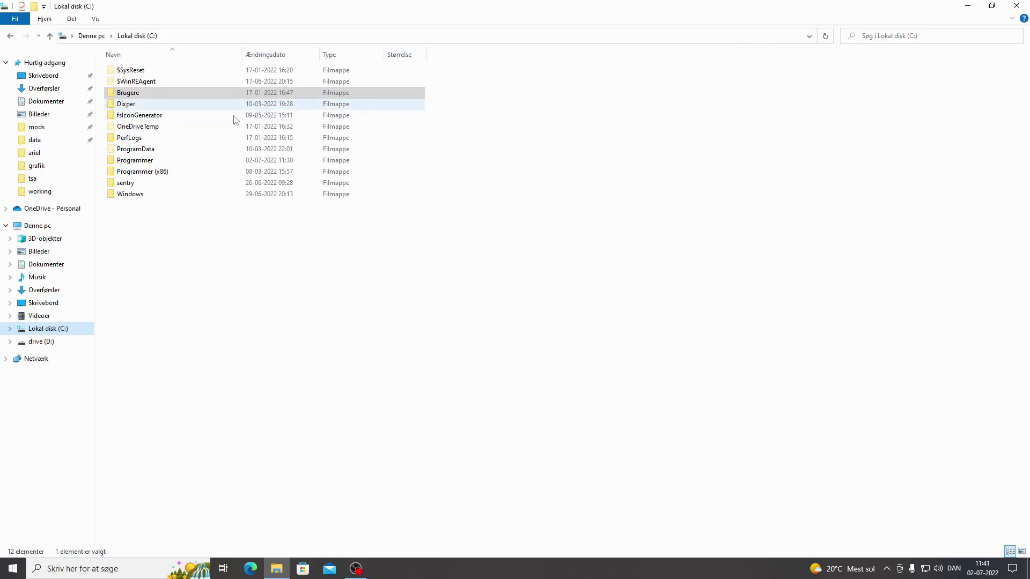
double_click(174, 95)
double_click(195, 96)
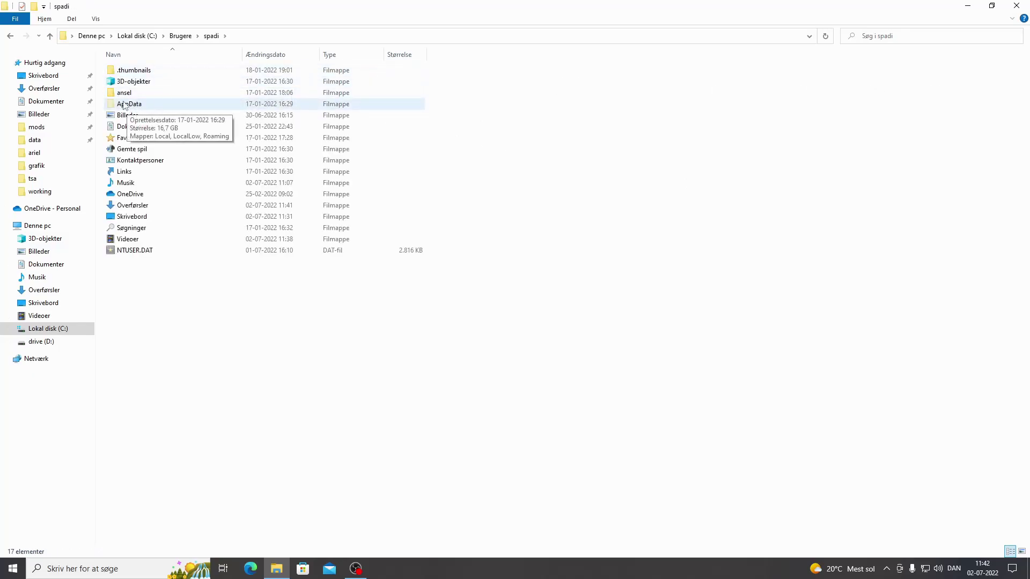
click(96, 20)
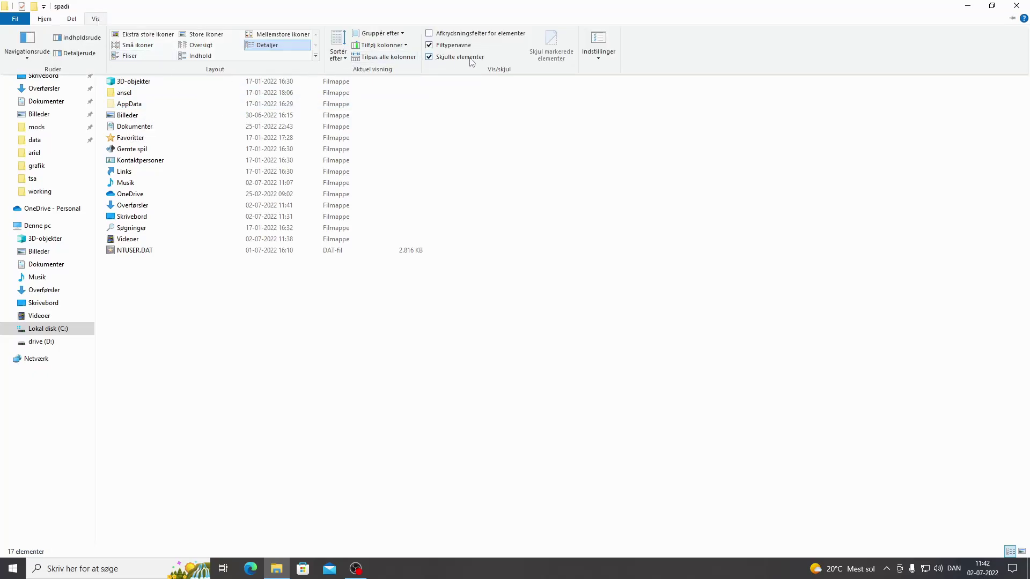
click(429, 57)
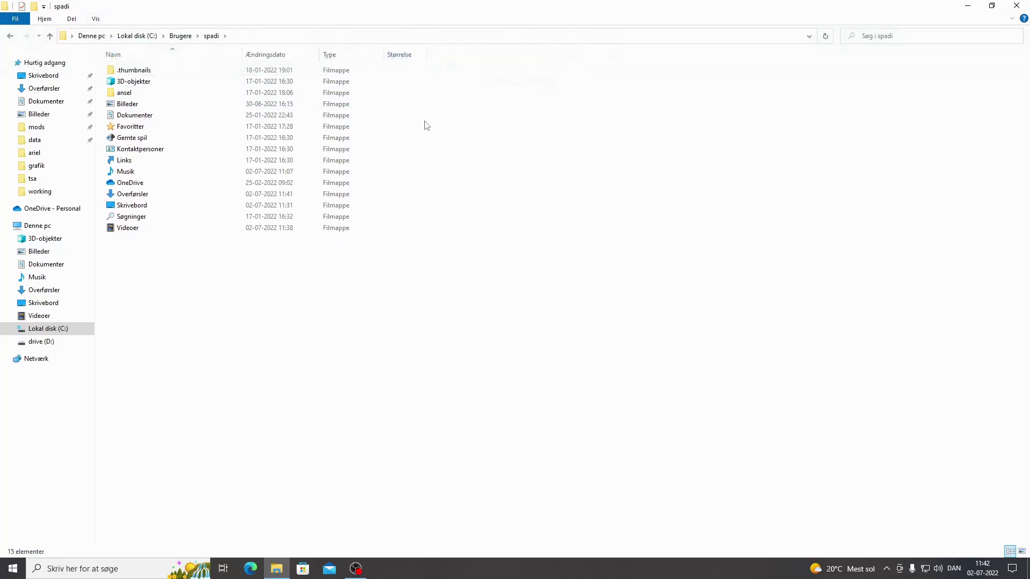
click(95, 20)
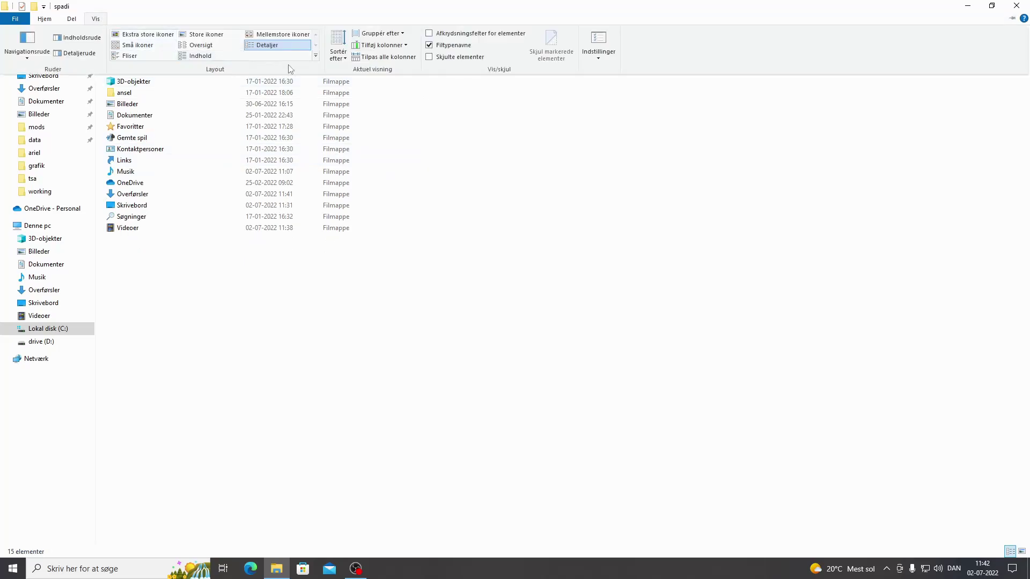
click(429, 57)
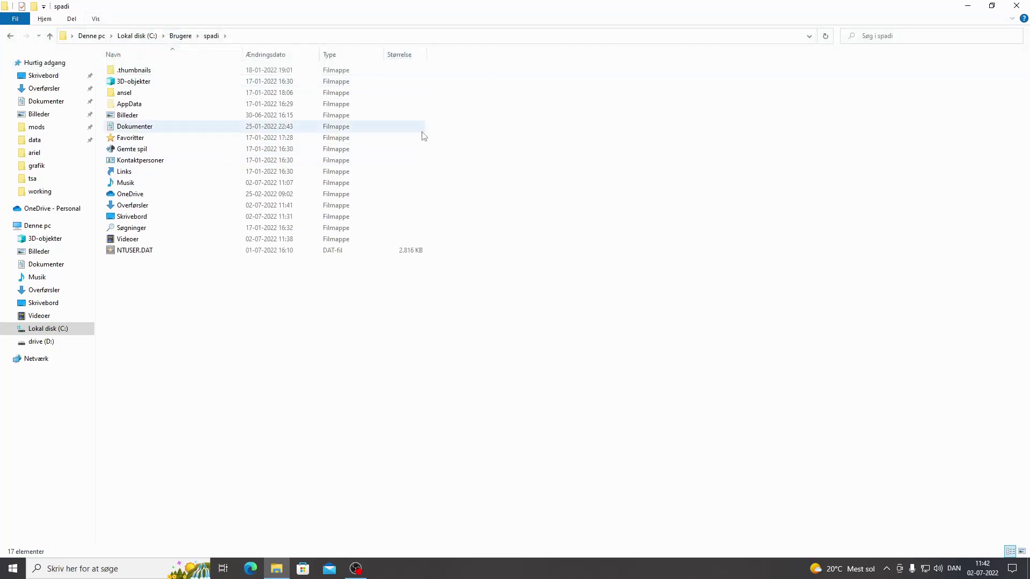
- Navigate AppData > Roaming > Blender Foundation > Blender > 2.93 > scripts > addons > io_export_i3d_9_0_1
double_click(139, 107)
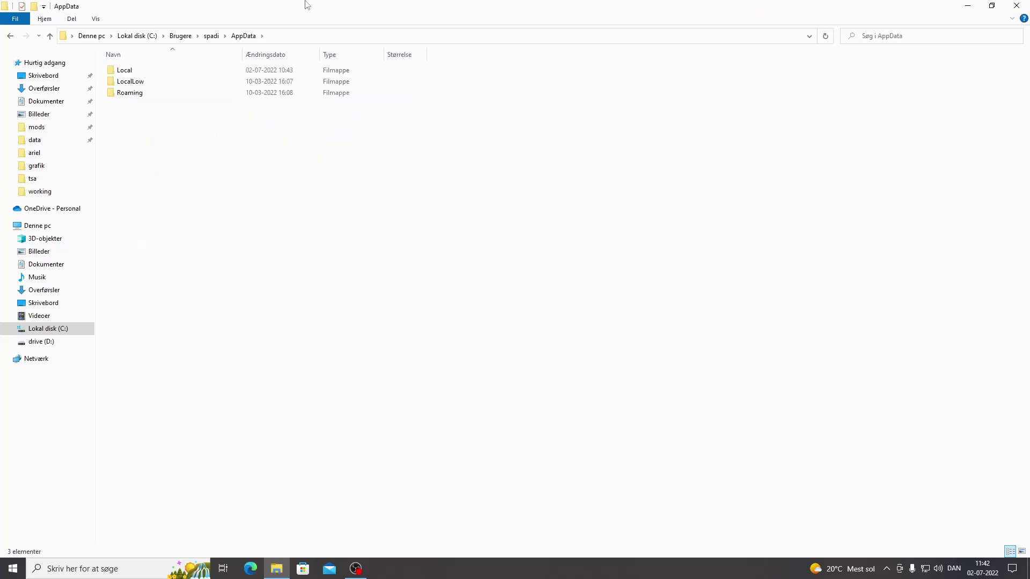
double_click(152, 96)
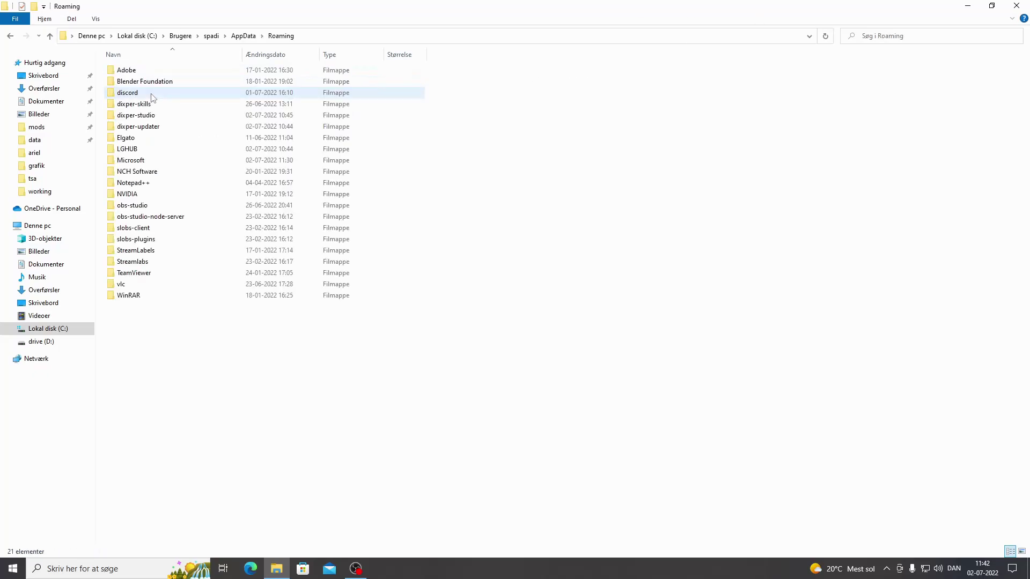
double_click(184, 82)
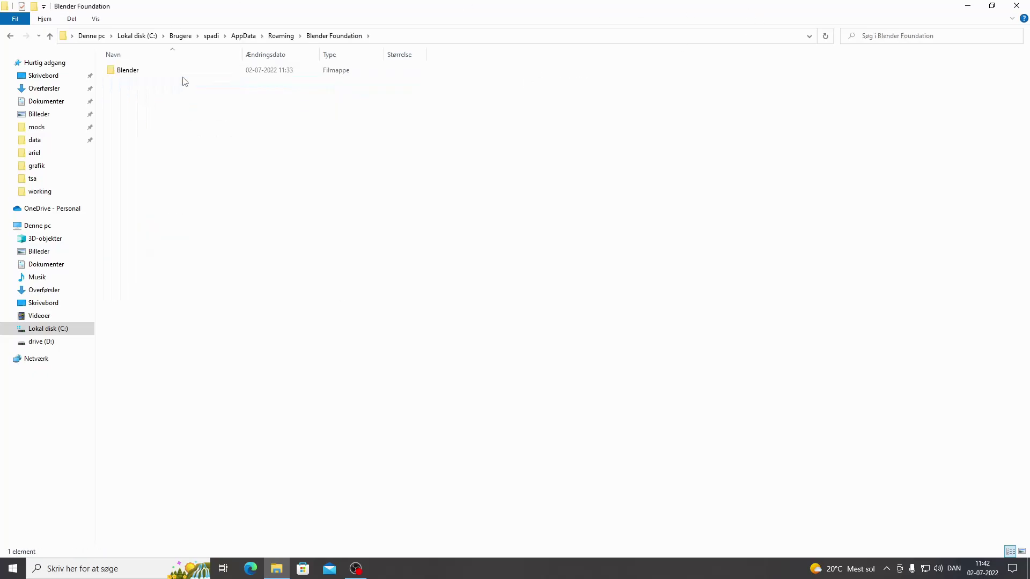
double_click(183, 76)
double_click(128, 74)
double_click(149, 82)
click(149, 76)
double_click(149, 76)
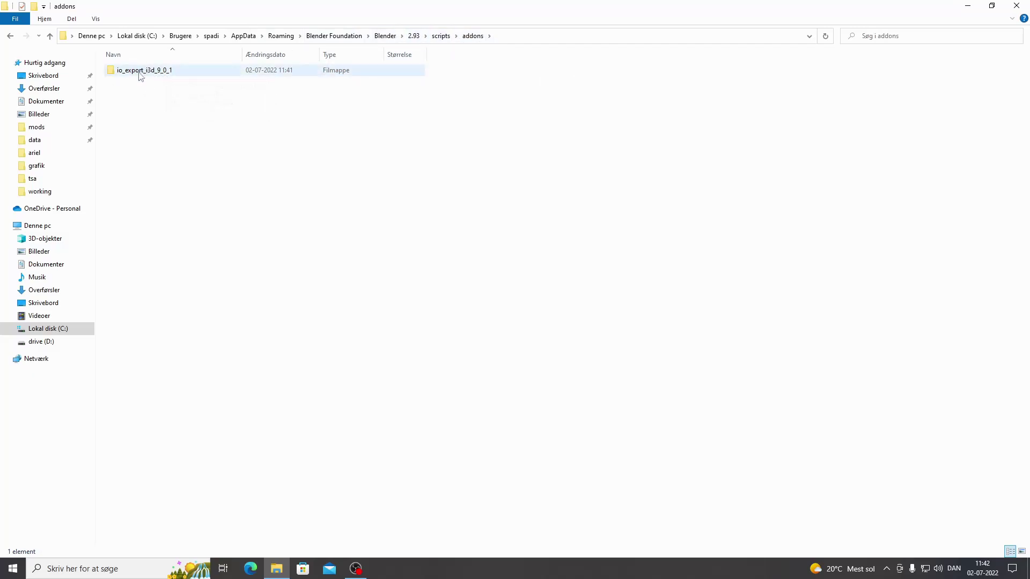
double_click(143, 72)
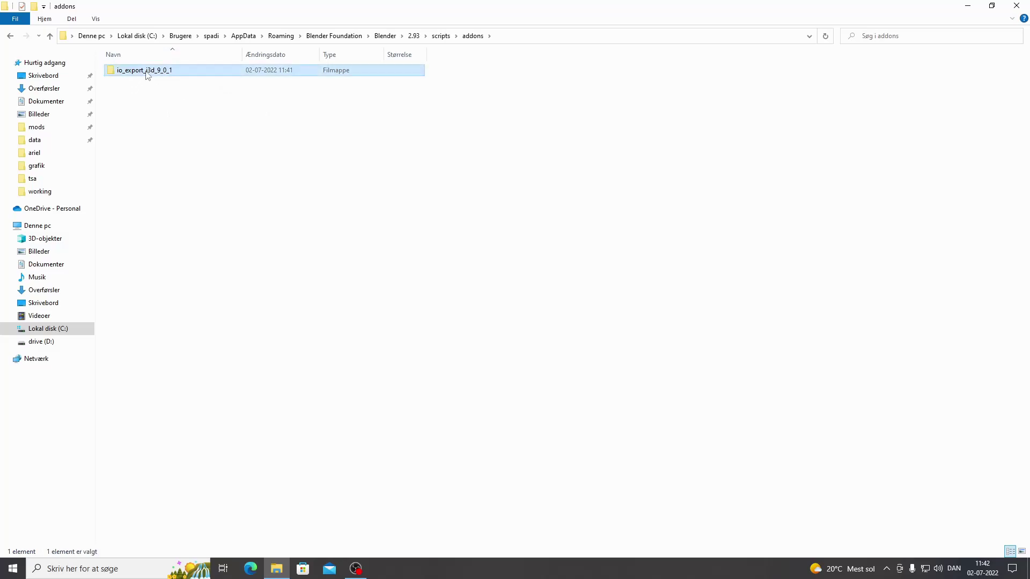
right_click(148, 70)
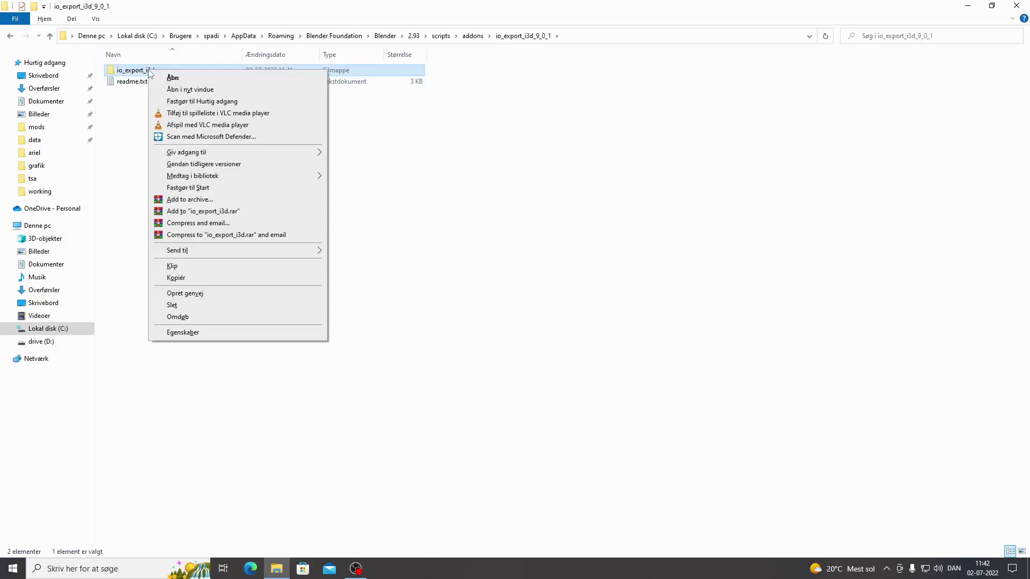
- Move io_export_i3d into addons, delete the empty io_export_i3d_9_0_1 folder, and close Explorer
click(192, 270)
click(479, 37)
right_click(270, 139)
click(295, 212)
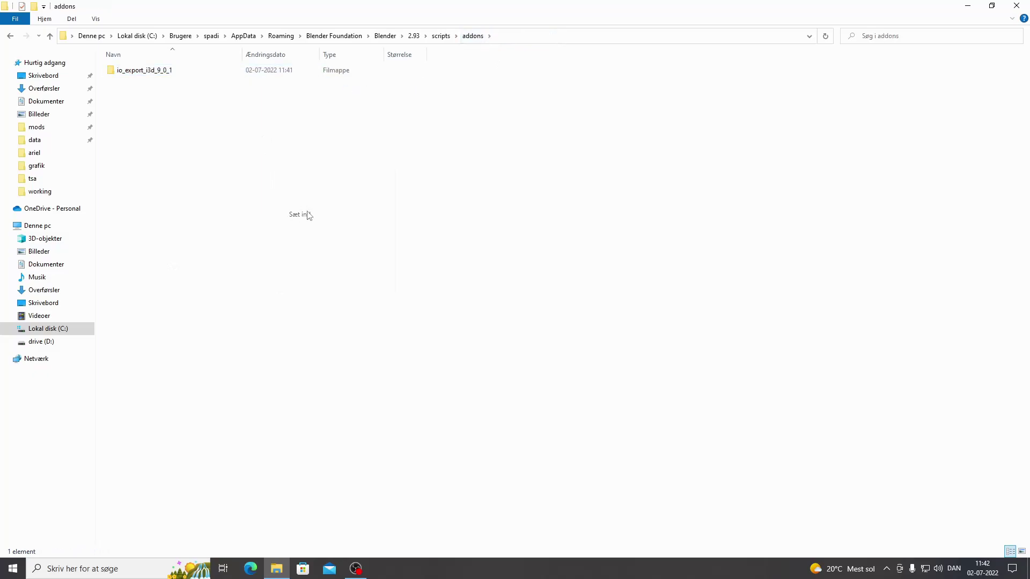
right_click(171, 87)
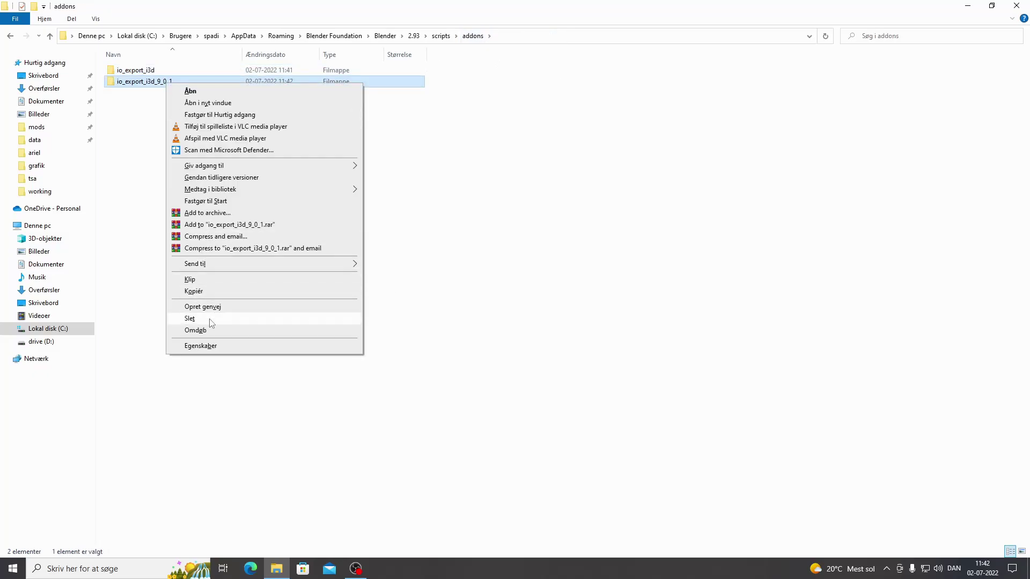
click(209, 319)
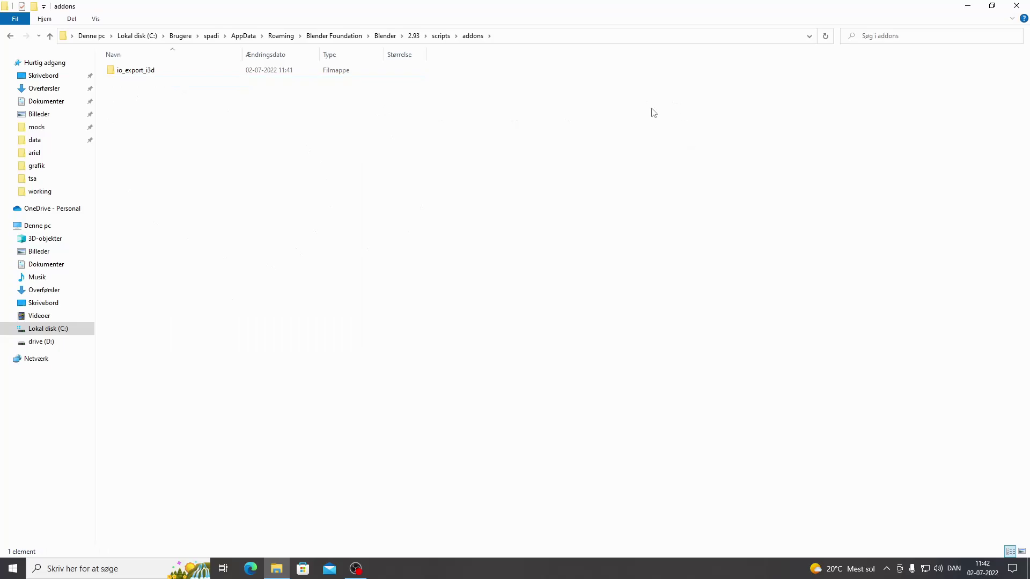
click(1016, 5)
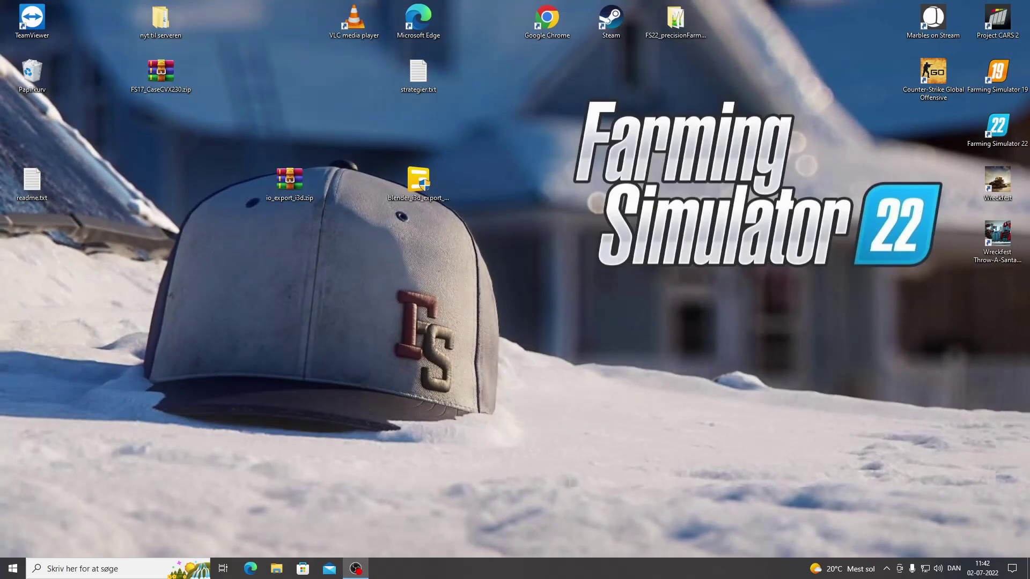
- Launch Blender 2.93 from the desktop shortcut and dismiss the splash screen
double_click(418, 182)
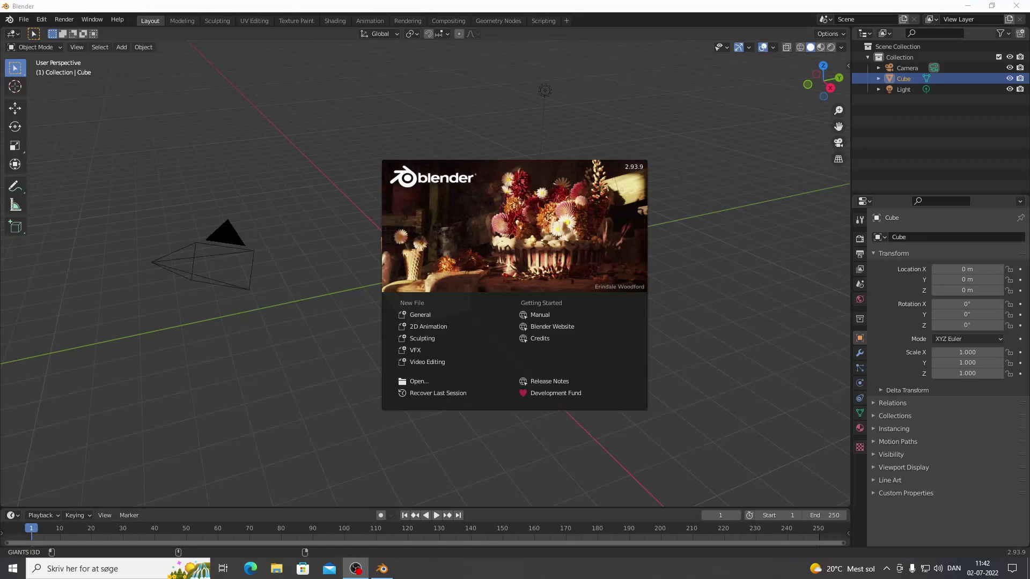
click(606, 112)
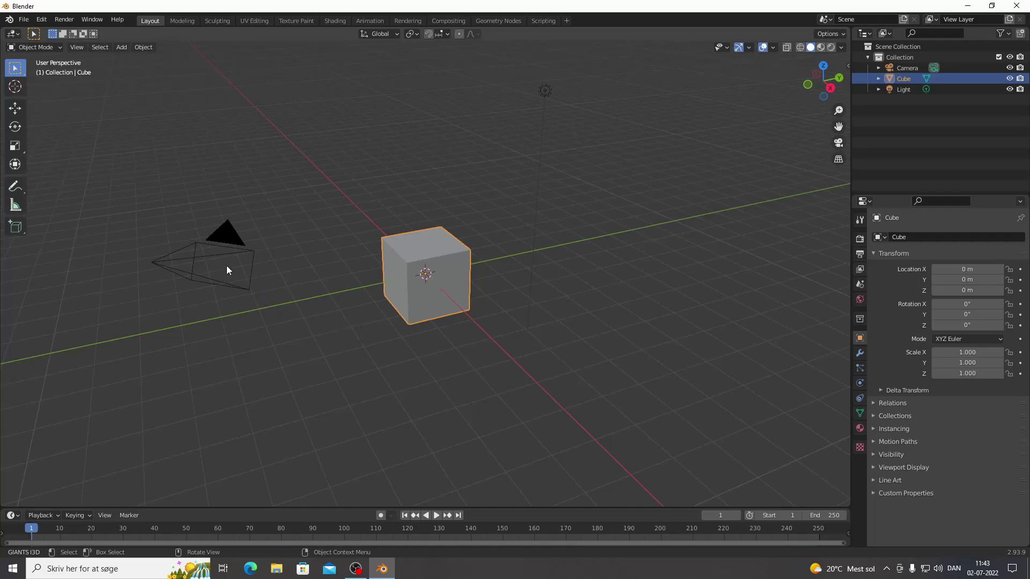
- In Preferences > Add-ons, disable GIANTS I3D Exporter Tools and list all add-ons
click(42, 22)
click(88, 172)
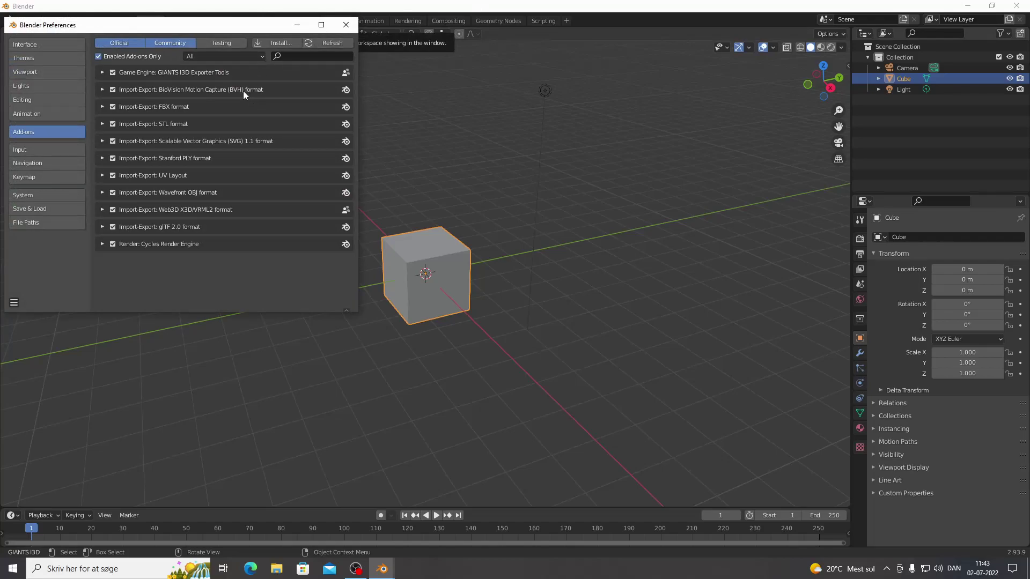
click(113, 72)
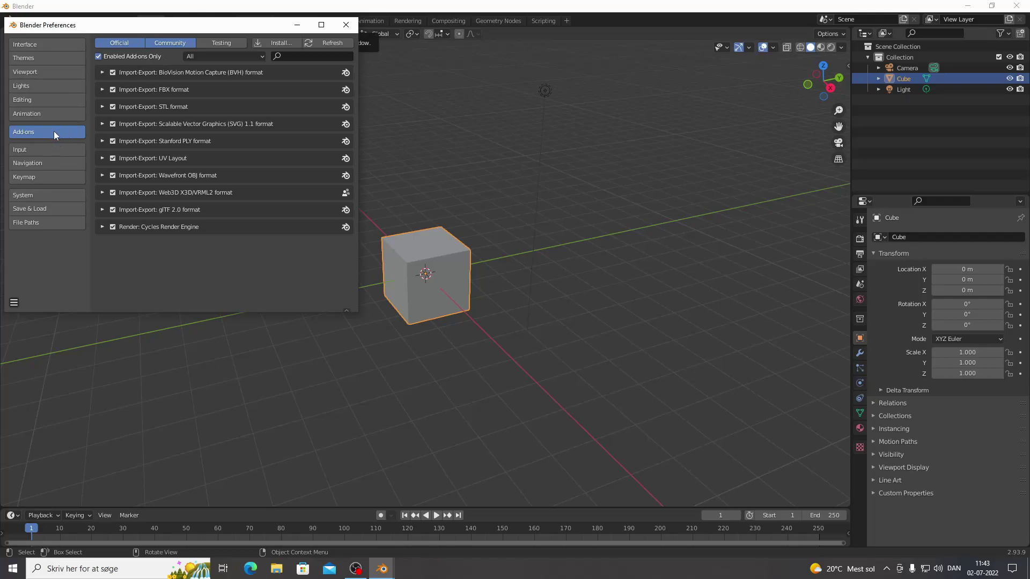
click(99, 57)
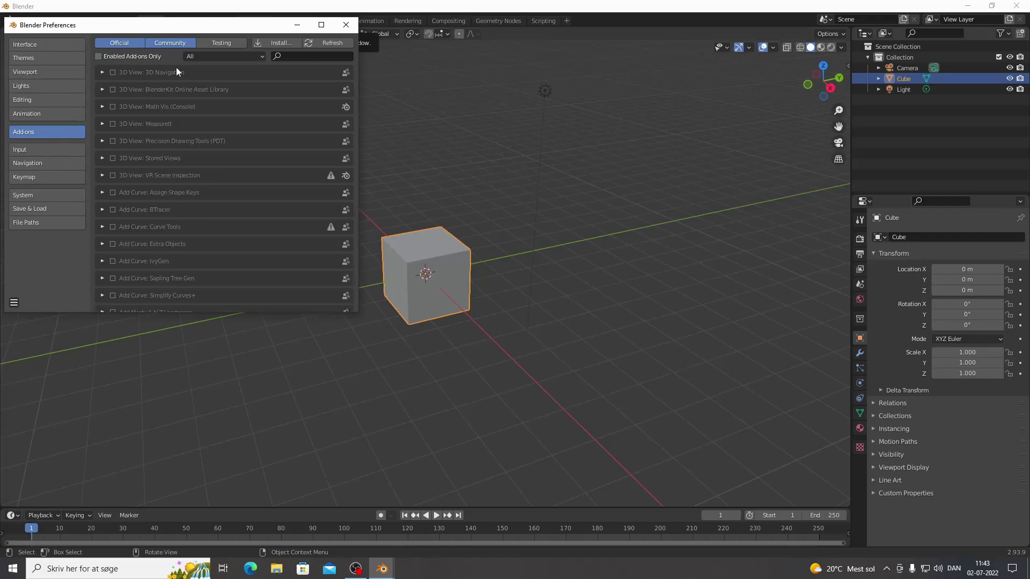
- Search 'i3d', re-enable GIANTS I3D Exporter Tools, verify it under Enabled Add-ons Only, and close Preferences
click(297, 56)
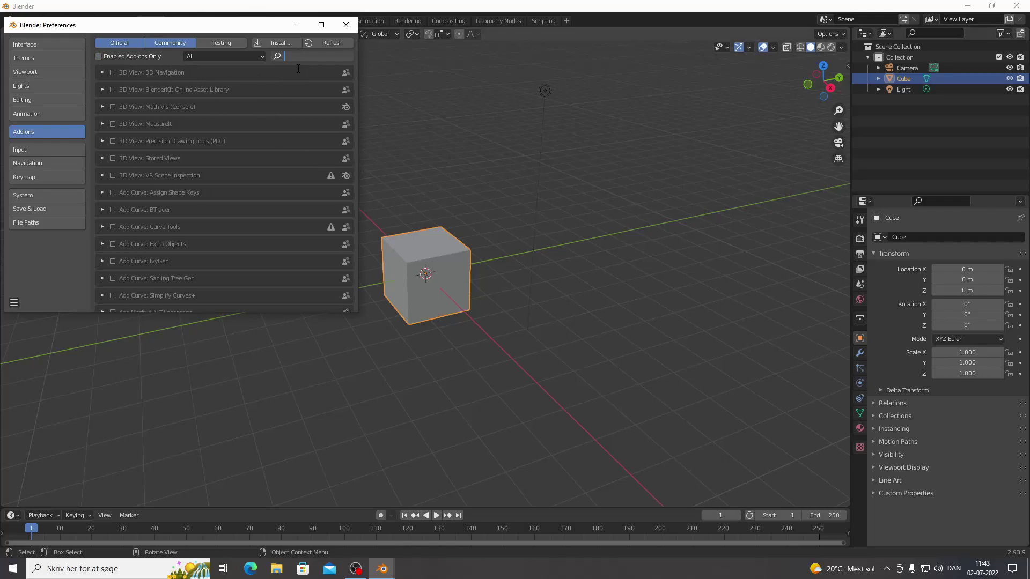
text(i3d)
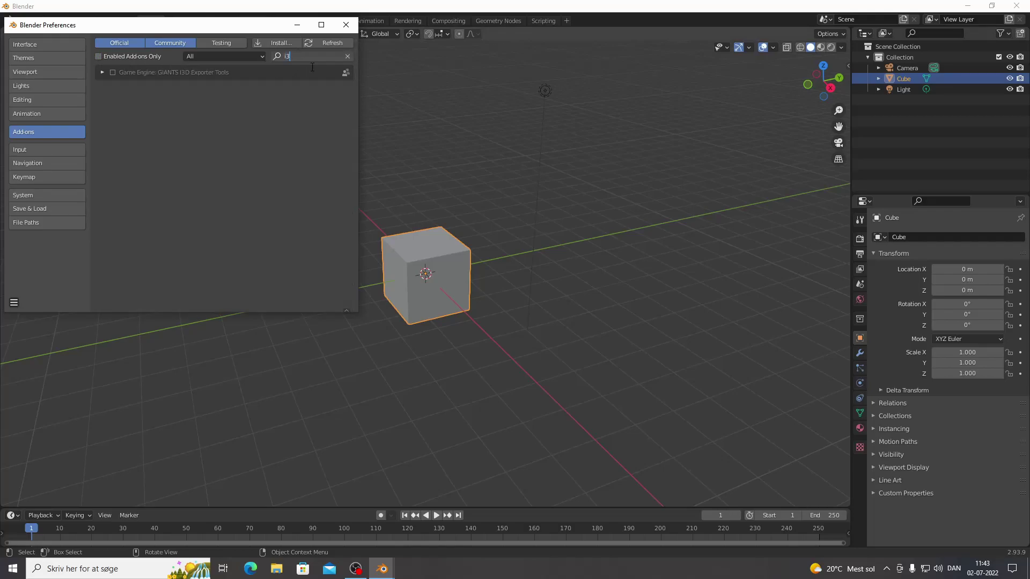
click(112, 72)
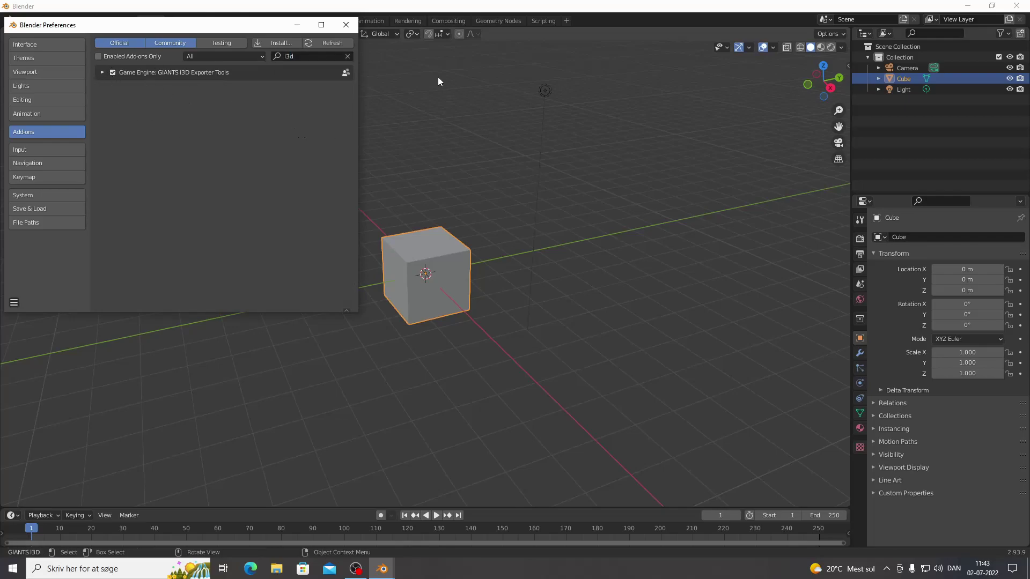
click(348, 56)
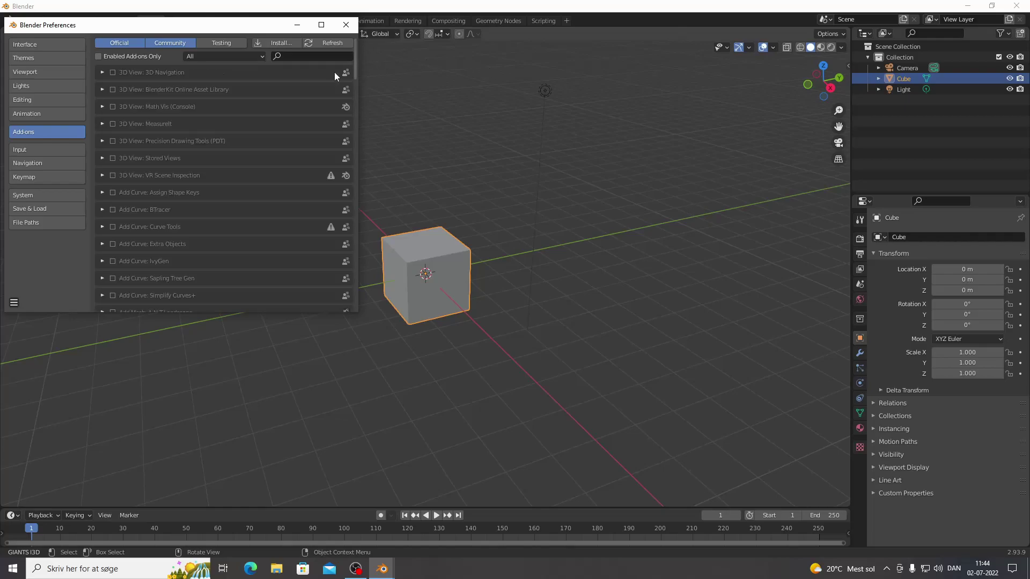
click(120, 57)
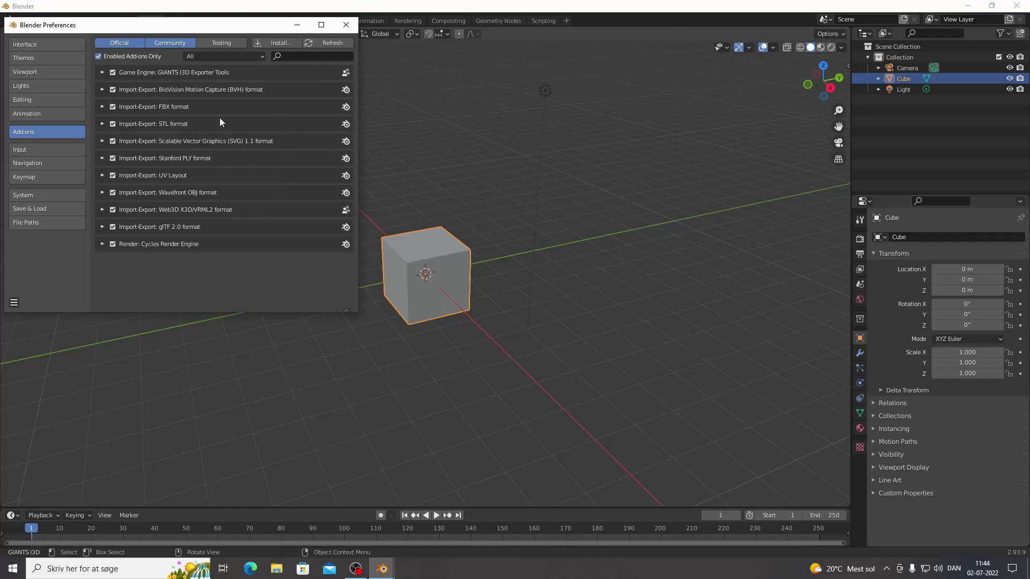
click(346, 25)
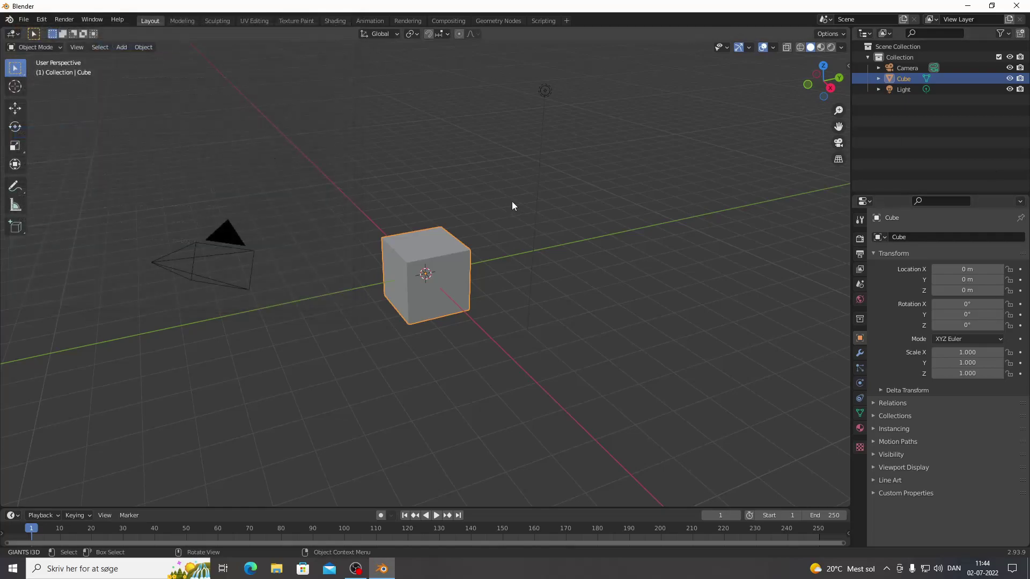
- Zoom out and show the GIANTS I3D Exporter sidebar tab with everything deselected
scroll(584, 188, down, 2)
scroll(461, 187, down, 1)
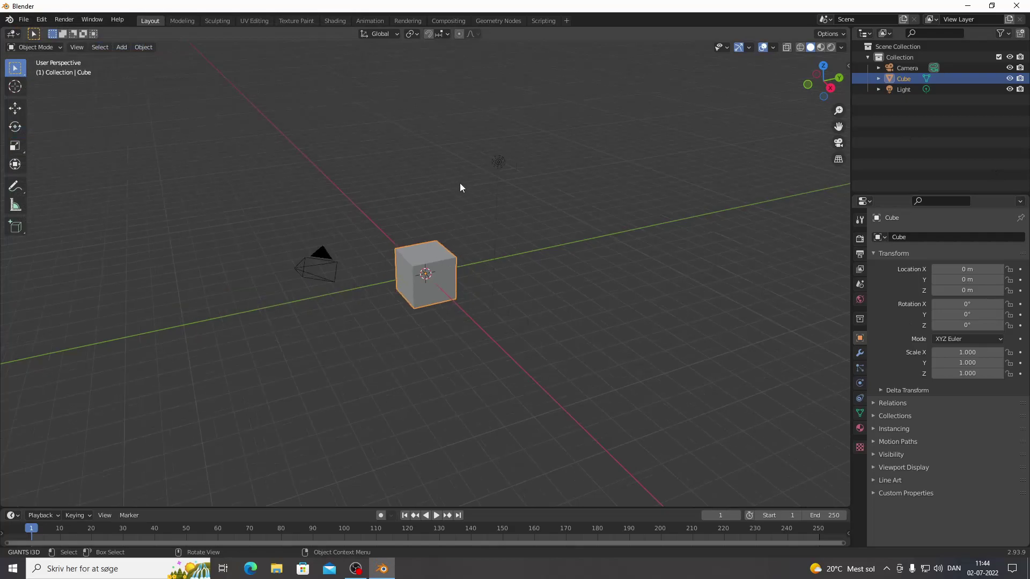
click(848, 66)
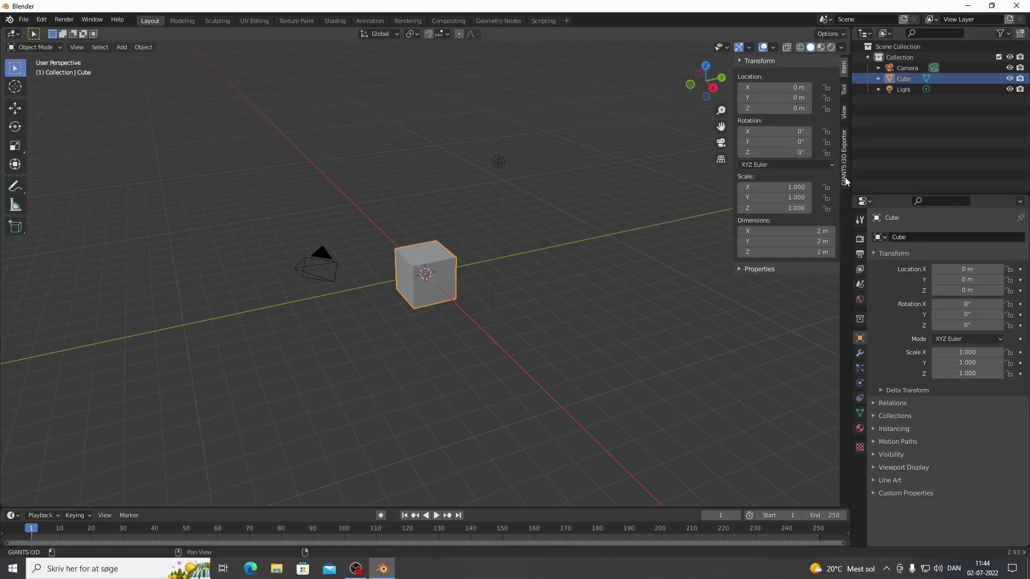
click(845, 153)
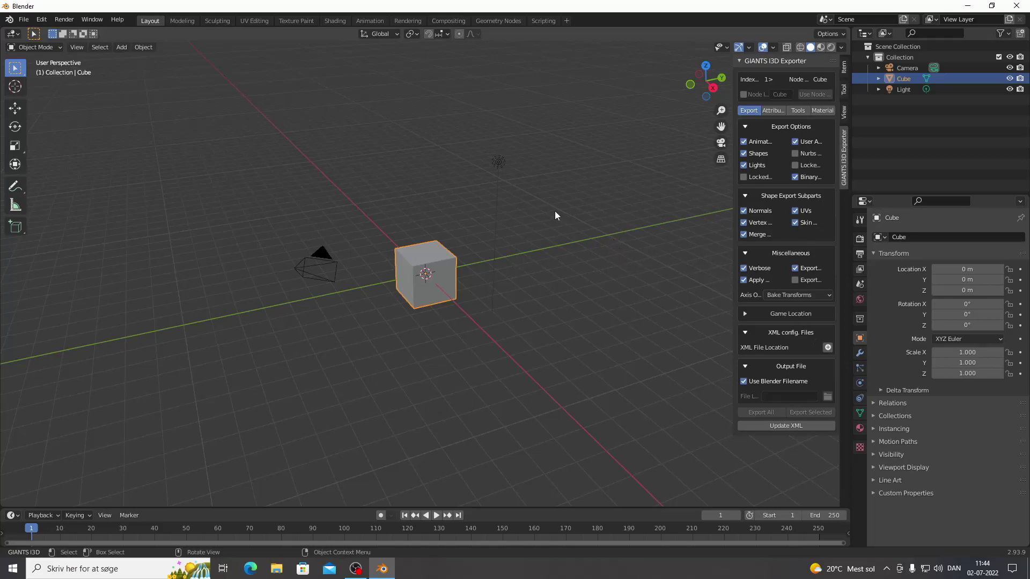
click(653, 262)
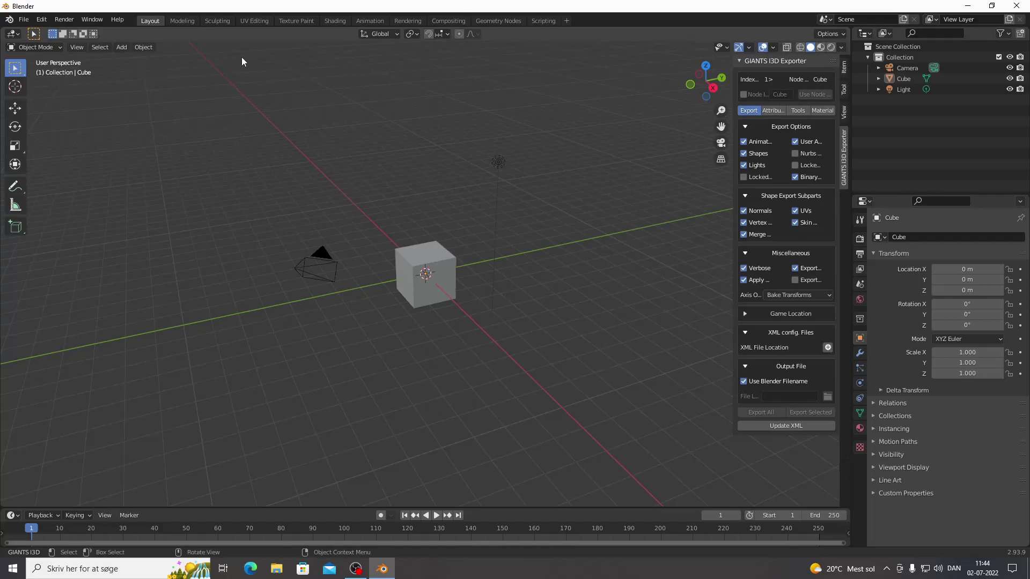
click(254, 21)
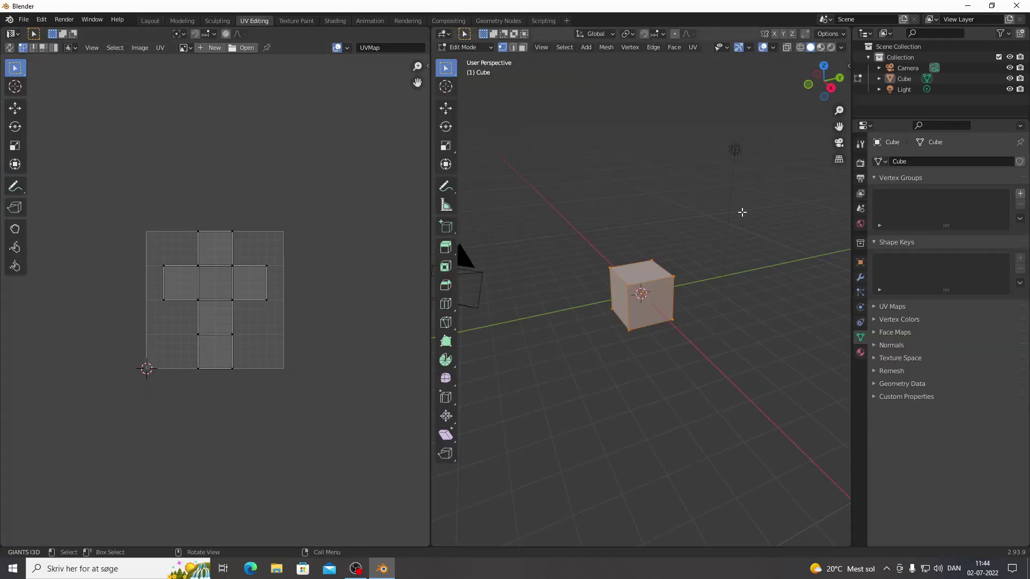
- Show the GIANTS vehicle material array tool in the UV editor's sidebar
click(428, 65)
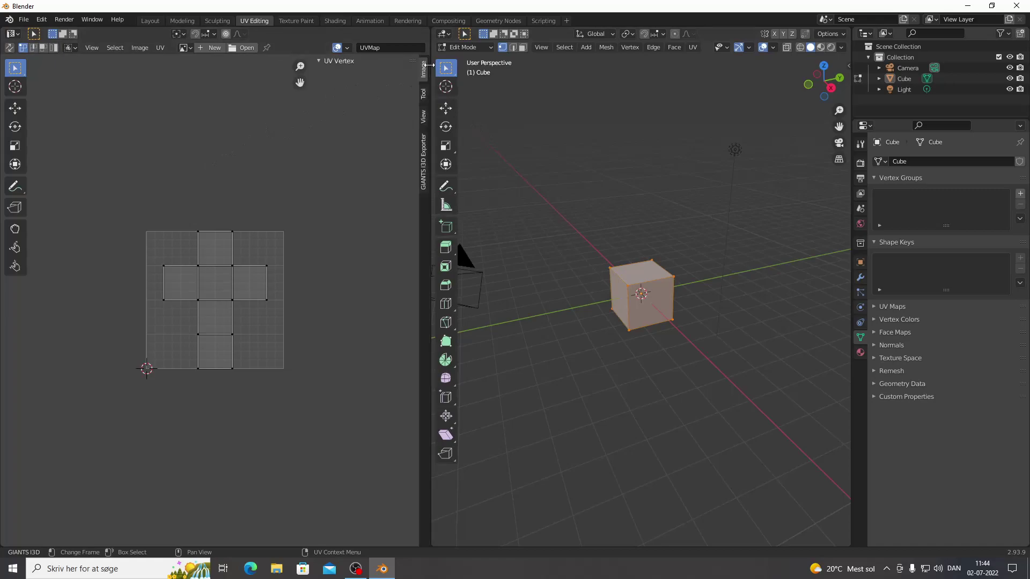
click(428, 181)
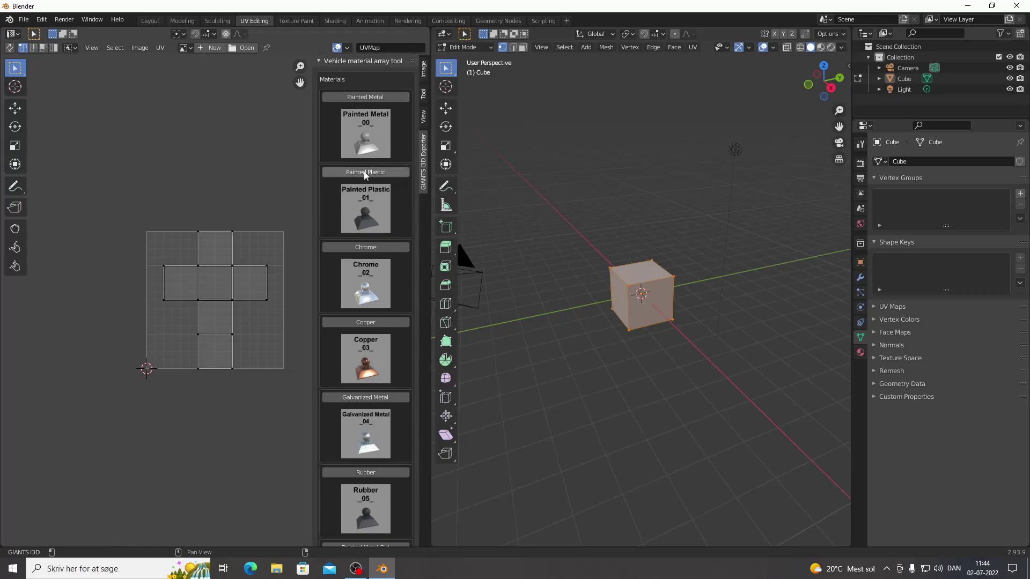
scroll(363, 170, down, 5)
scroll(384, 291, down, 5)
scroll(384, 292, down, 5)
scroll(388, 294, down, 5)
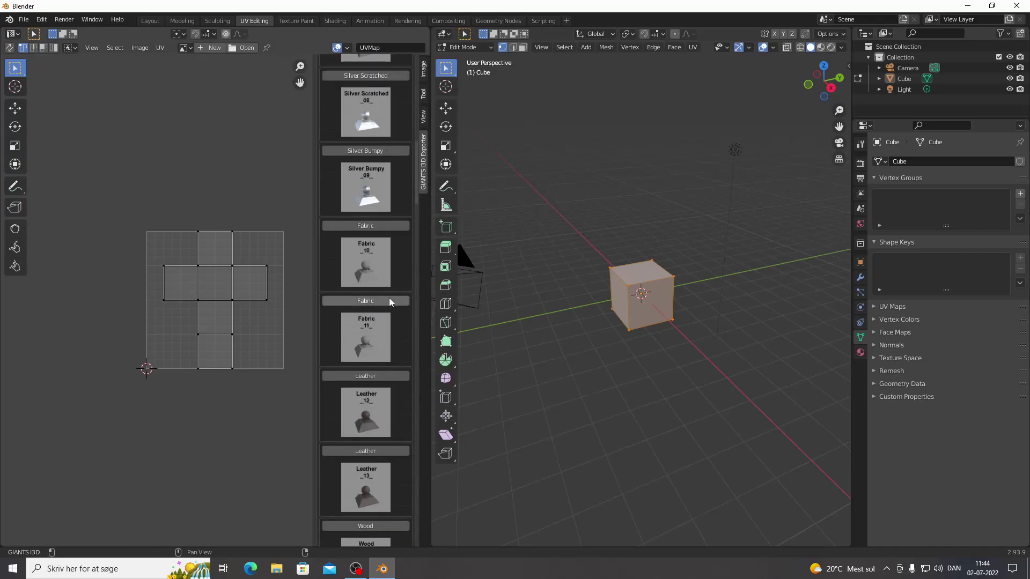
scroll(388, 299, down, 5)
- Box-select the cube's UV cross and assign it the Wood material offset
drag(88, 162, 282, 399)
scroll(364, 392, down, 2)
scroll(368, 388, down, 2)
click(363, 366)
scroll(321, 331, down, 4)
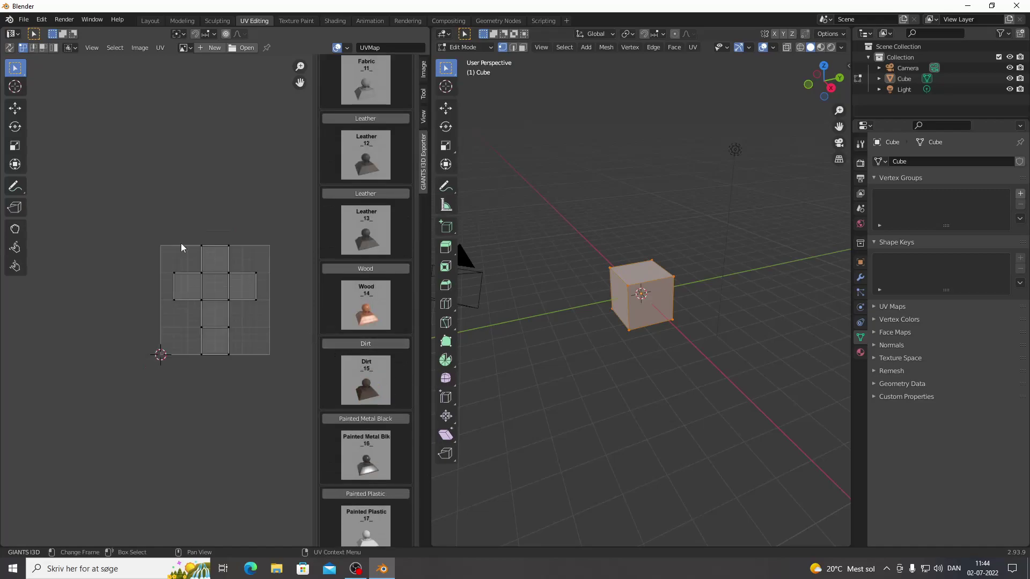
drag(135, 207, 281, 382)
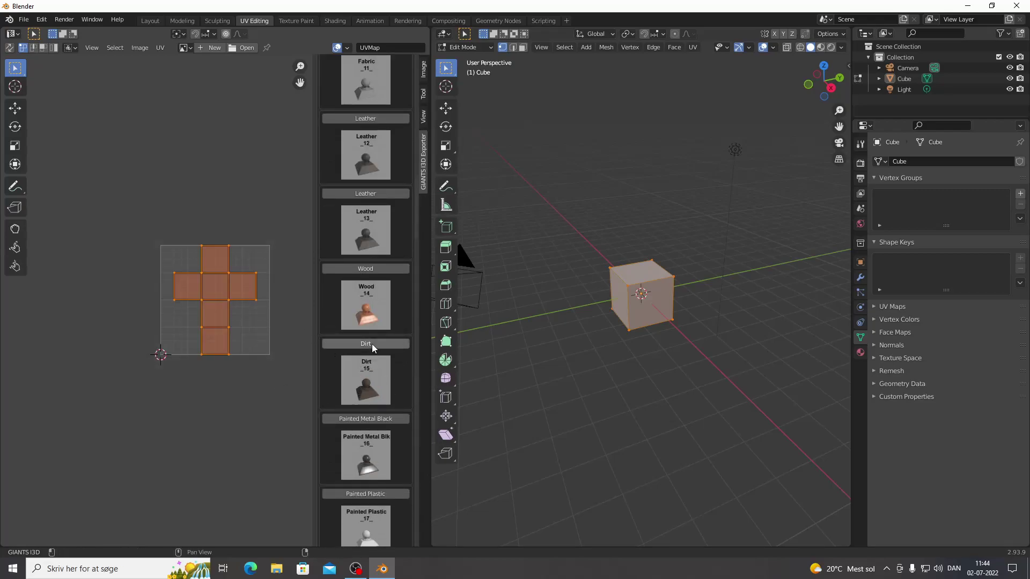
click(380, 268)
- Bring the cross-shaped UV island back into view and box-select it
scroll(281, 306, down, 4)
scroll(281, 307, down, 4)
scroll(281, 306, down, 3)
scroll(360, 322, down, 8)
scroll(370, 340, down, 8)
scroll(371, 346, down, 8)
scroll(371, 347, down, 8)
scroll(371, 347, down, 8)
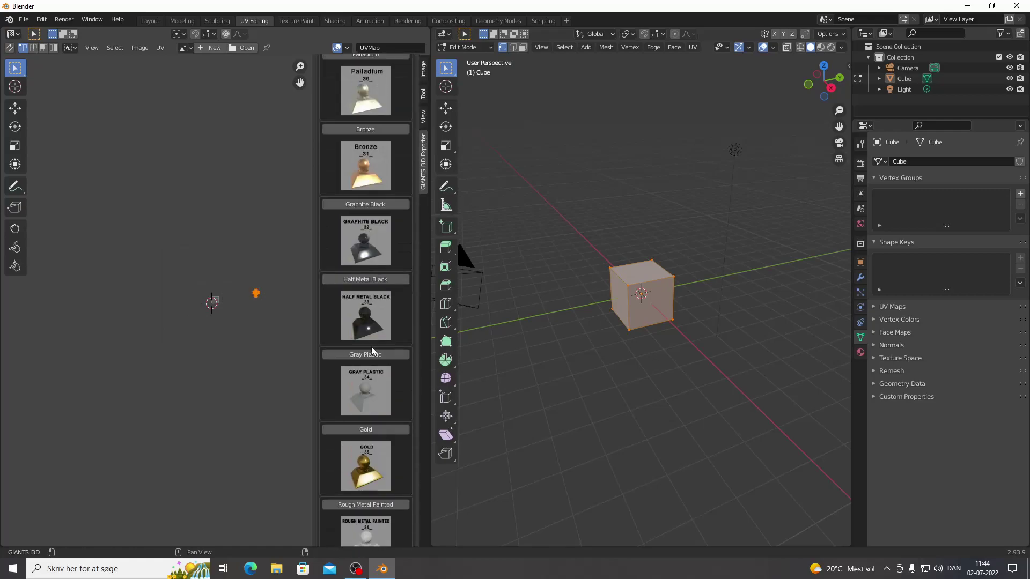
scroll(371, 347, down, 8)
scroll(262, 314, up, 3)
scroll(266, 309, down, 2)
drag(265, 304, 177, 311)
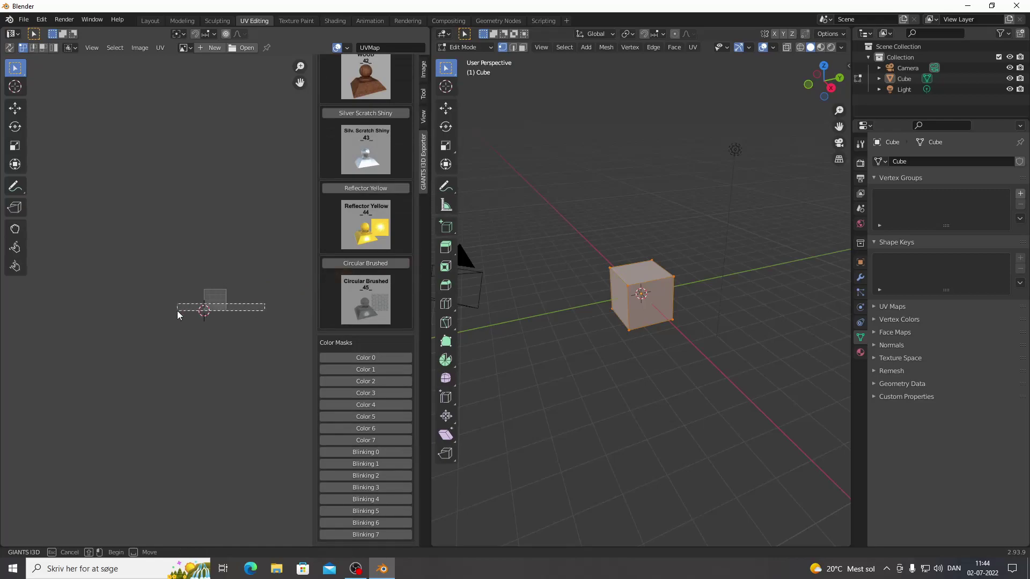
drag(299, 84, 201, 89)
drag(229, 247, 271, 320)
- Shift the UV island through the colour-mask slots to Color 3 and recentre the view
click(391, 358)
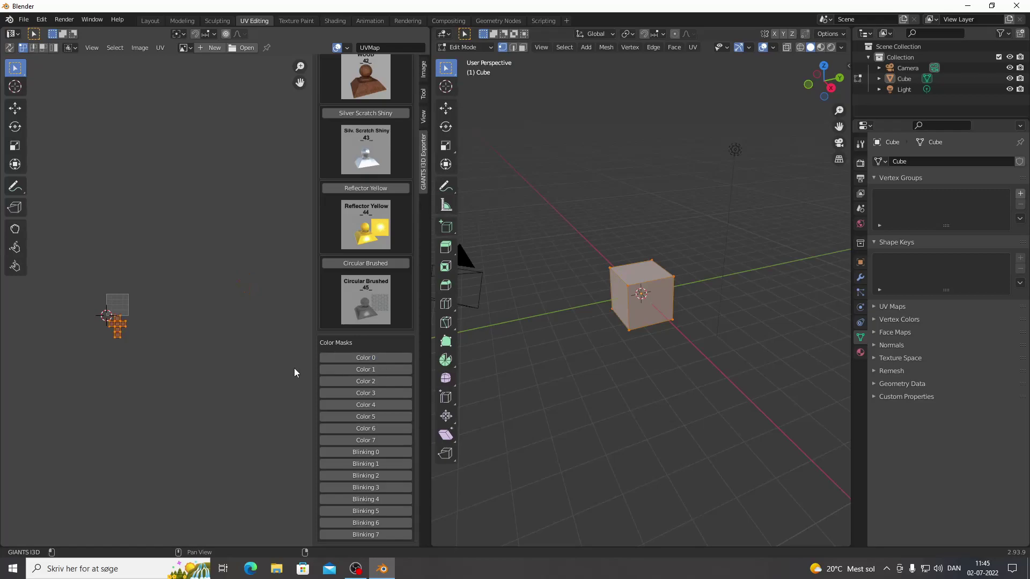
click(376, 371)
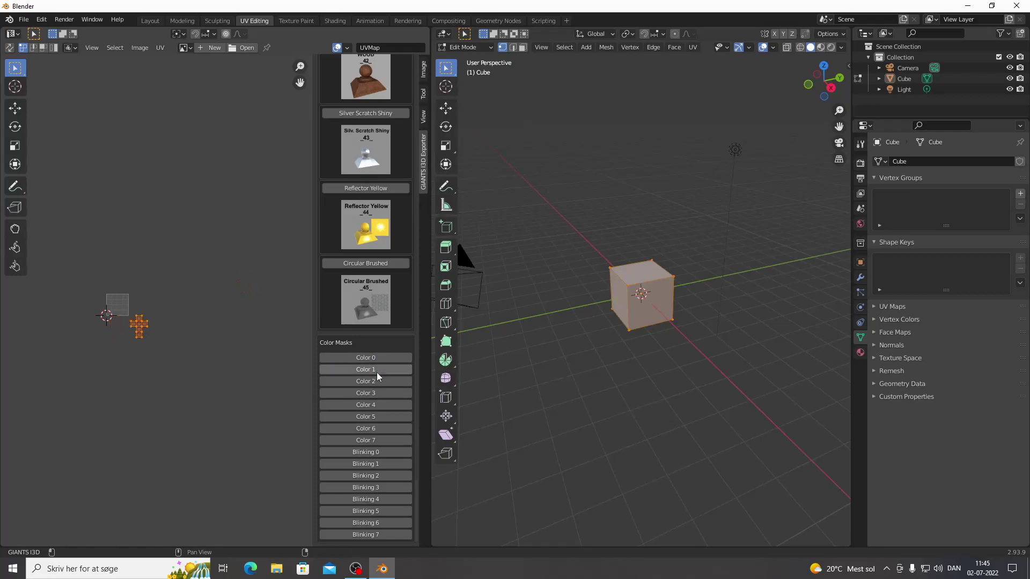
click(378, 393)
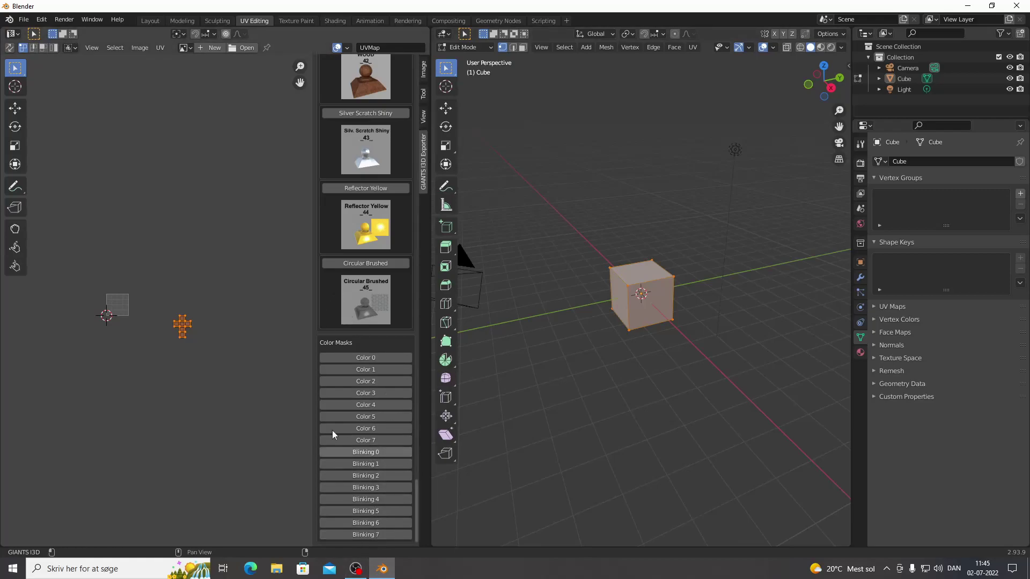
scroll(149, 297, up, 2)
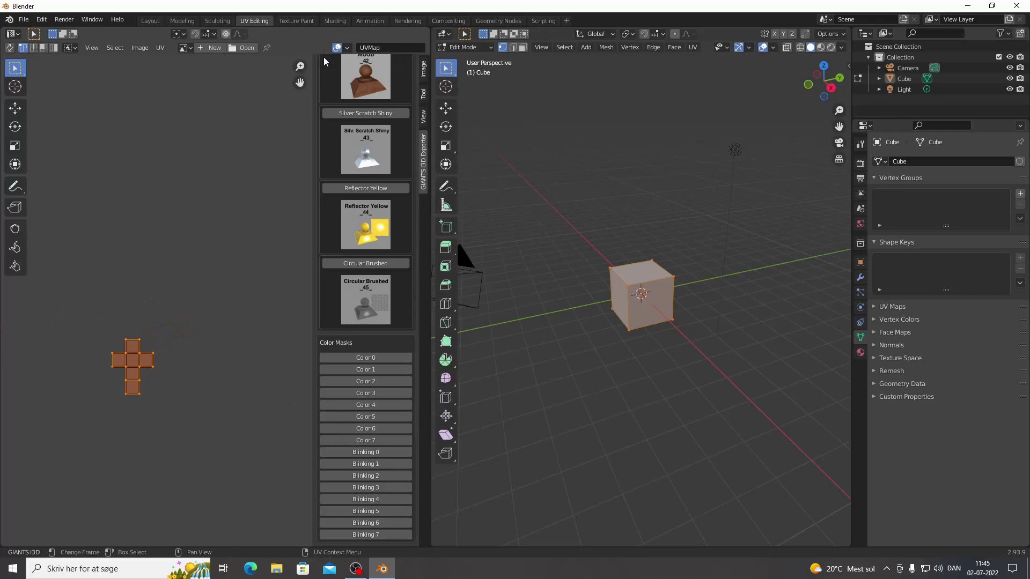
scroll(300, 82, up, 2)
drag(300, 82, 384, 60)
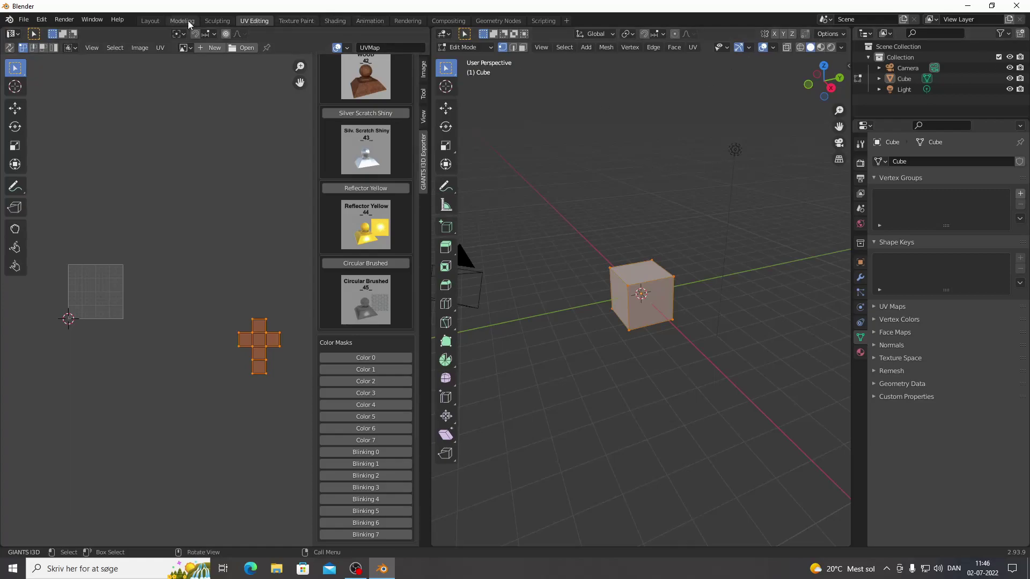
- Return to the Layout workspace and zoom the 3D viewport in on the default cube
click(145, 21)
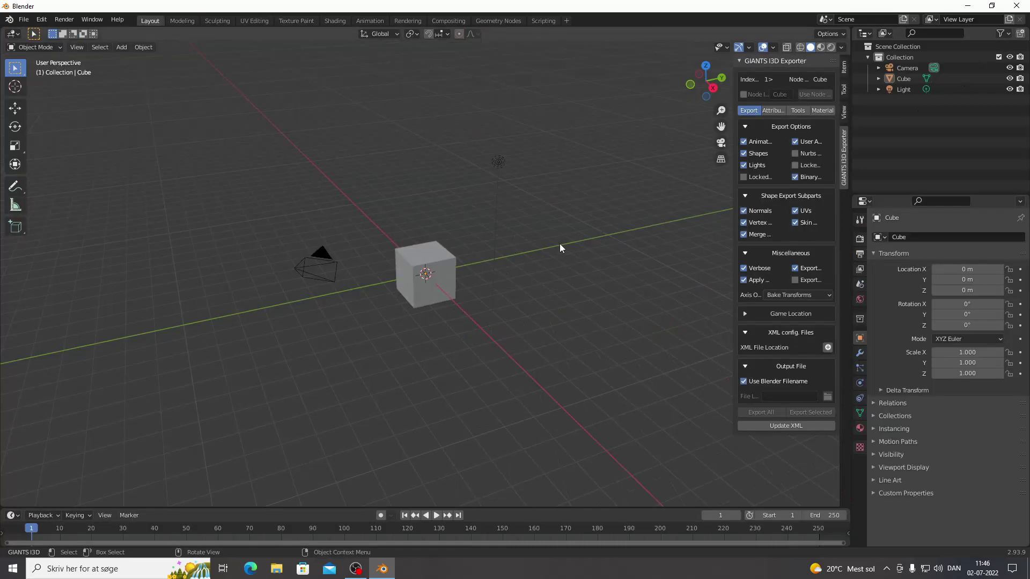
scroll(517, 246, up, 3)
scroll(516, 247, up, 3)
scroll(516, 246, down, 6)
scroll(516, 244, up, 5)
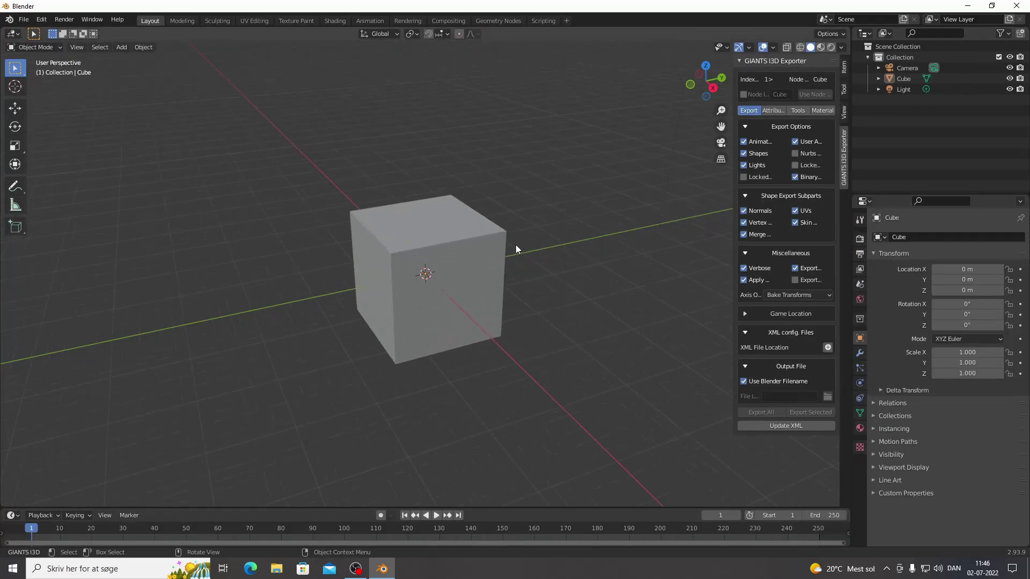